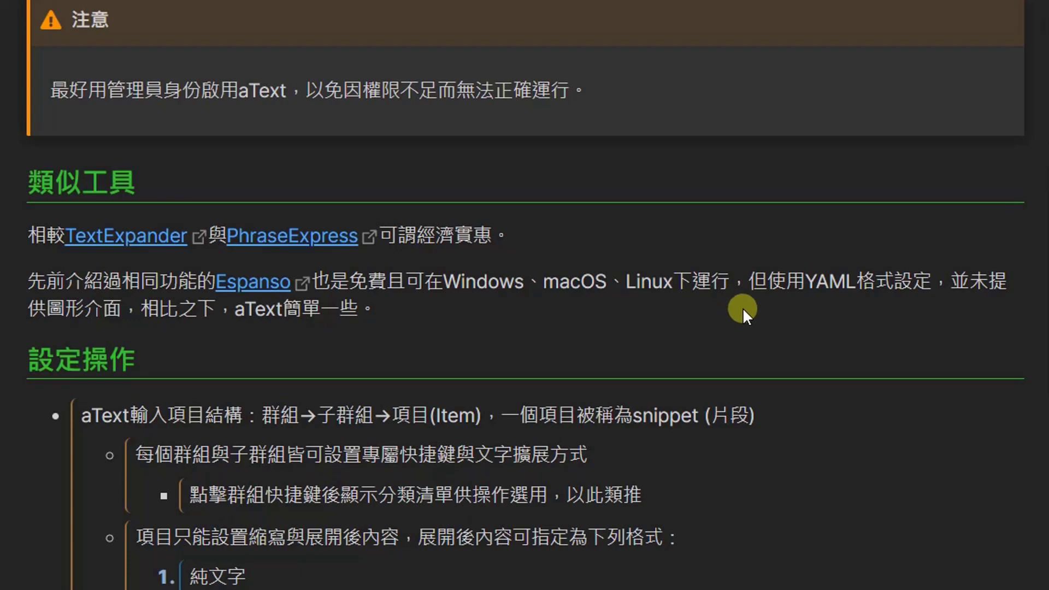
# Scroll the aText note down to the 類似工具 comparison and the 設定操作 outline.
pyautogui.scroll(-3, 743, 307)
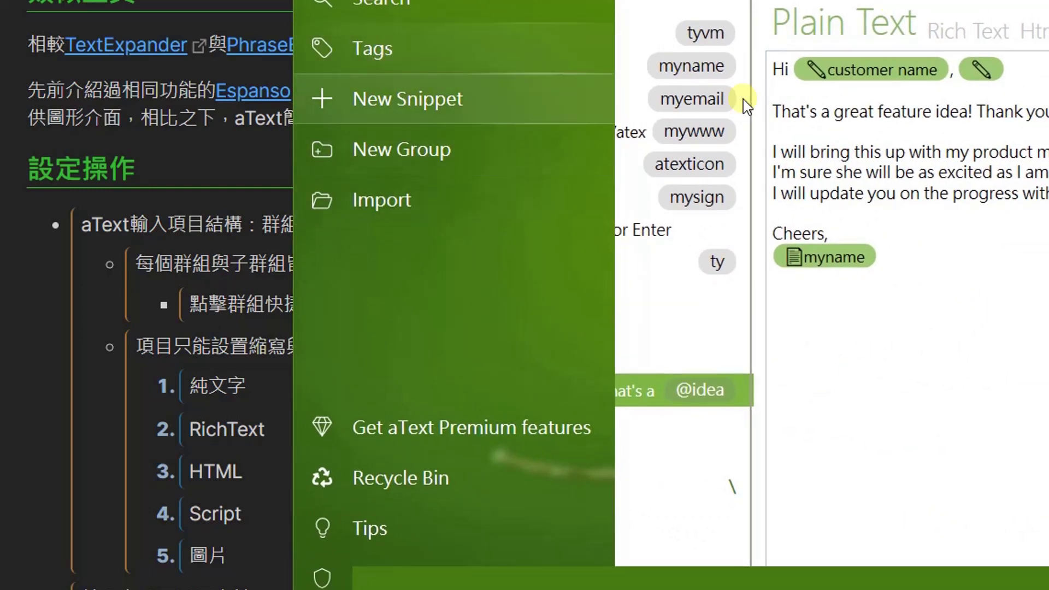
# Step through the Basic snippets tyvm, myname, myemail, mywww, atext icon and email signature.
pyautogui.click(709, 27)
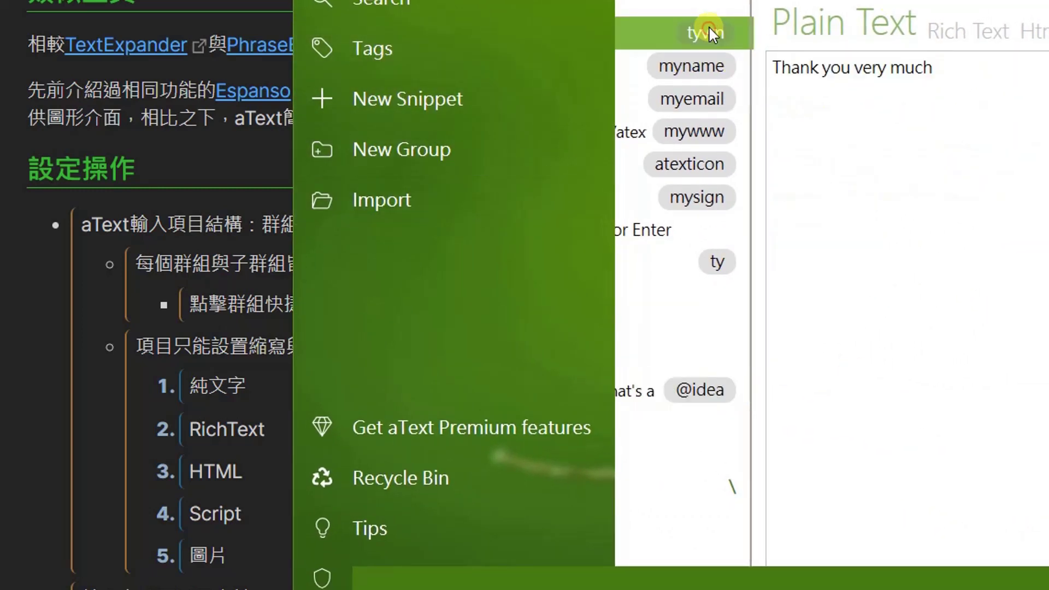
pyautogui.click(704, 68)
pyautogui.click(717, 103)
pyautogui.click(697, 132)
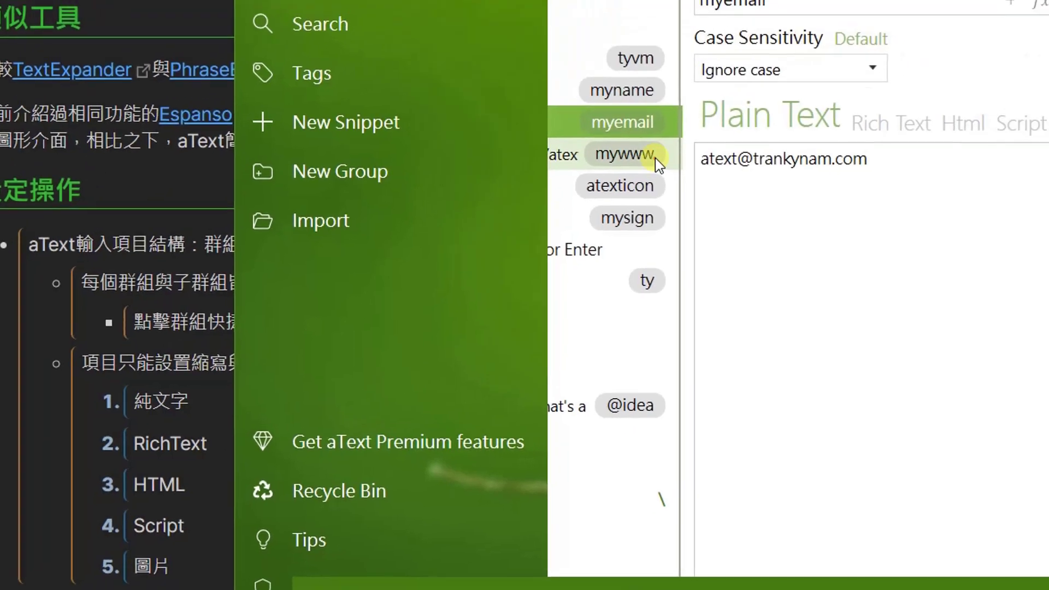
pyautogui.click(392, 268)
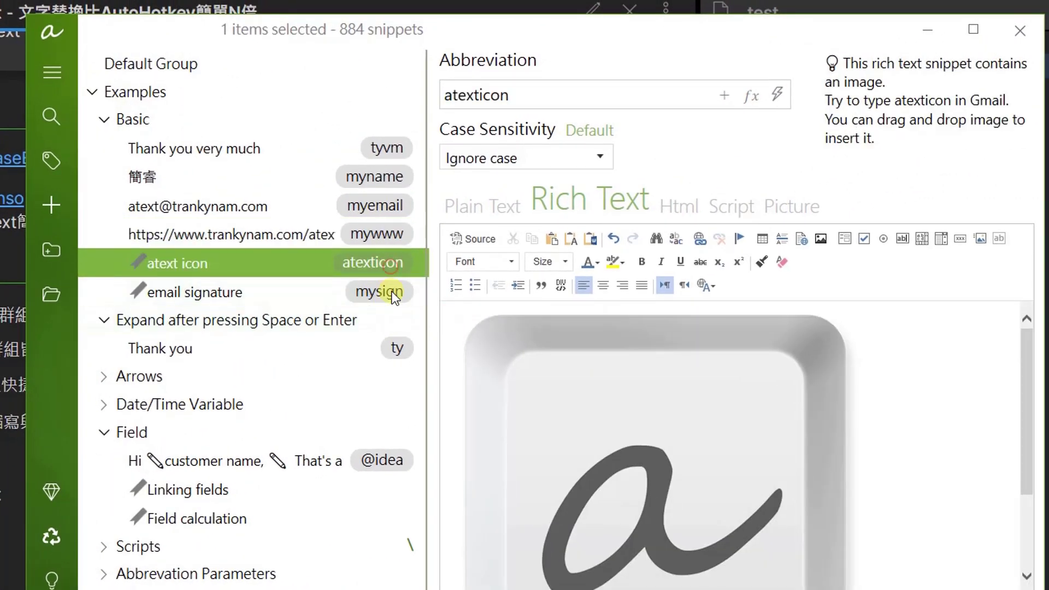
pyautogui.click(398, 289)
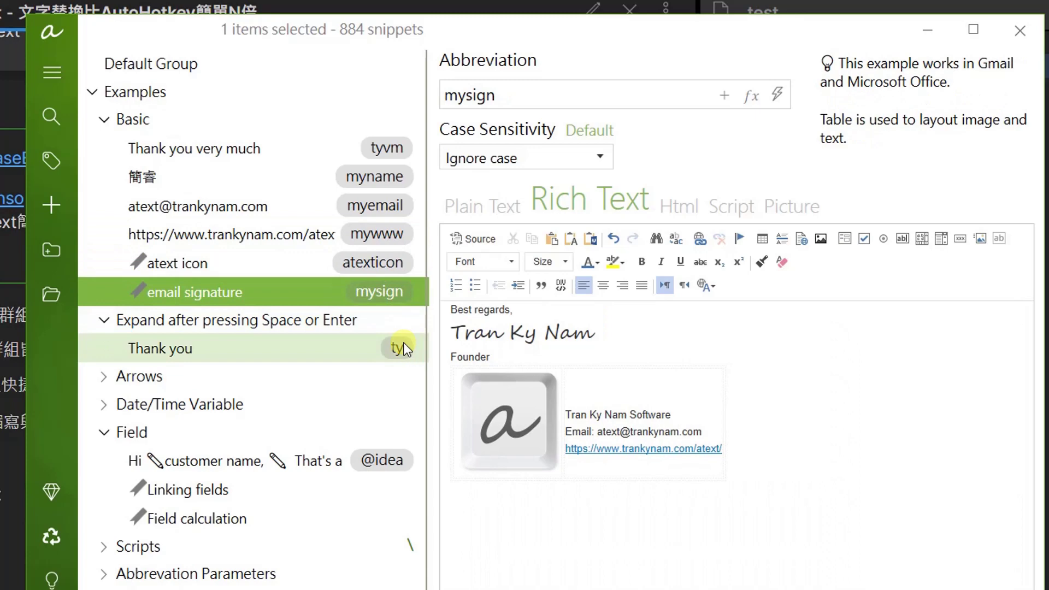
# Revisit Thank you, atext icon and mywww, end on myemail, and move the window aside.
pyautogui.click(404, 344)
pyautogui.click(404, 257)
pyautogui.click(413, 234)
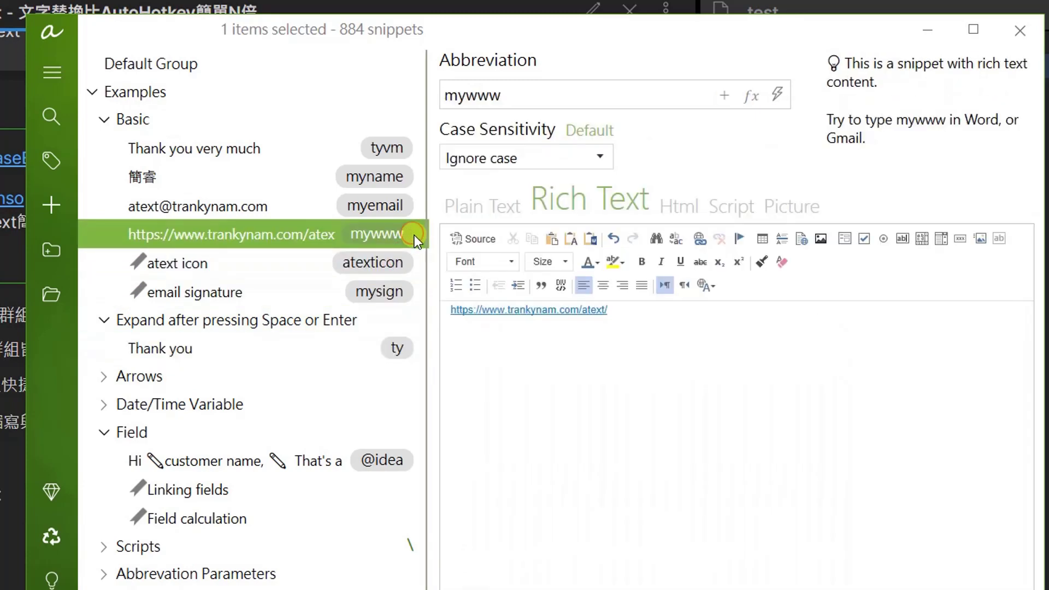
pyautogui.click(399, 209)
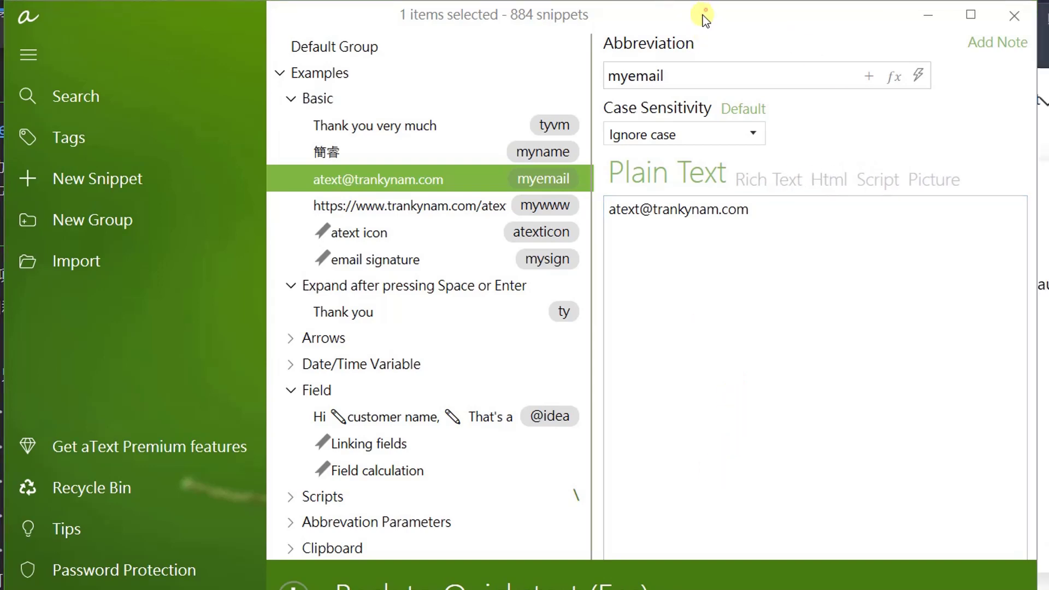
pyautogui.moveTo(709, 14); pyautogui.dragTo(493, 305)
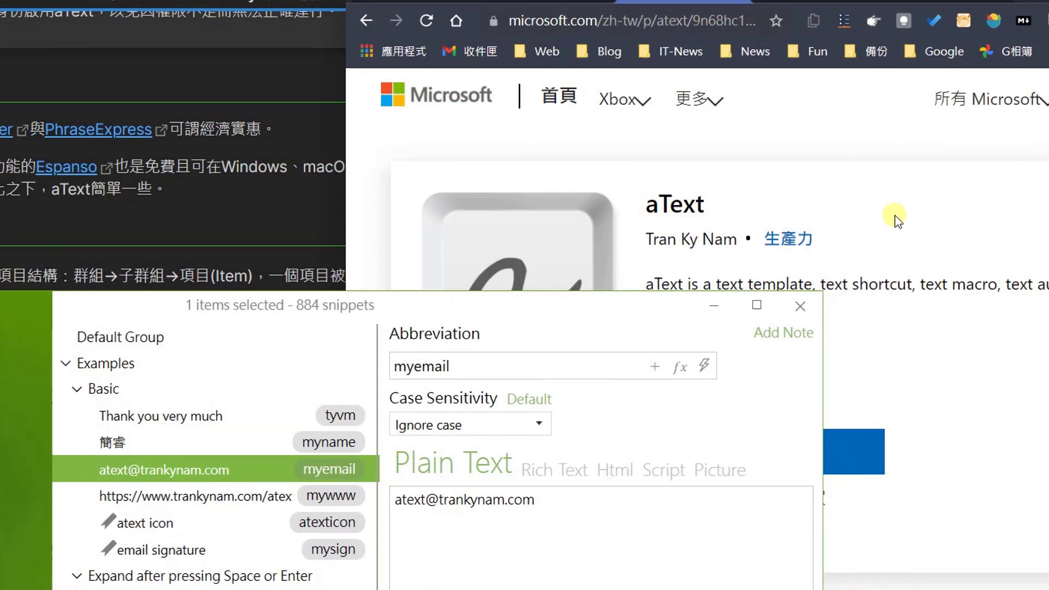
# Switch Chrome to the trankynam.com aText homepage tab and move the aText window back over it.
pyautogui.click(945, 6)
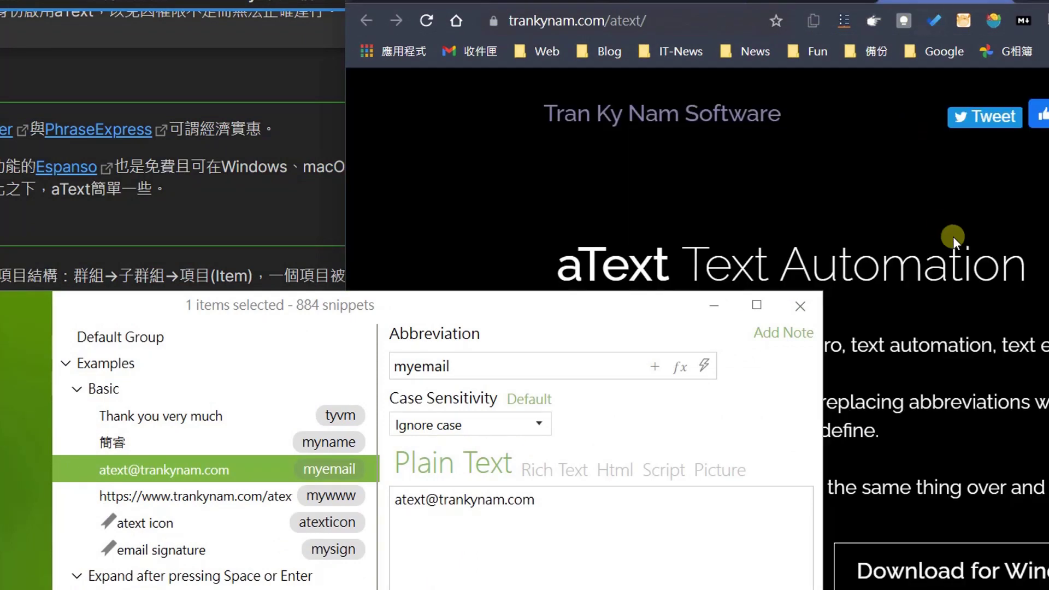
pyautogui.moveTo(641, 307); pyautogui.dragTo(472, 523)
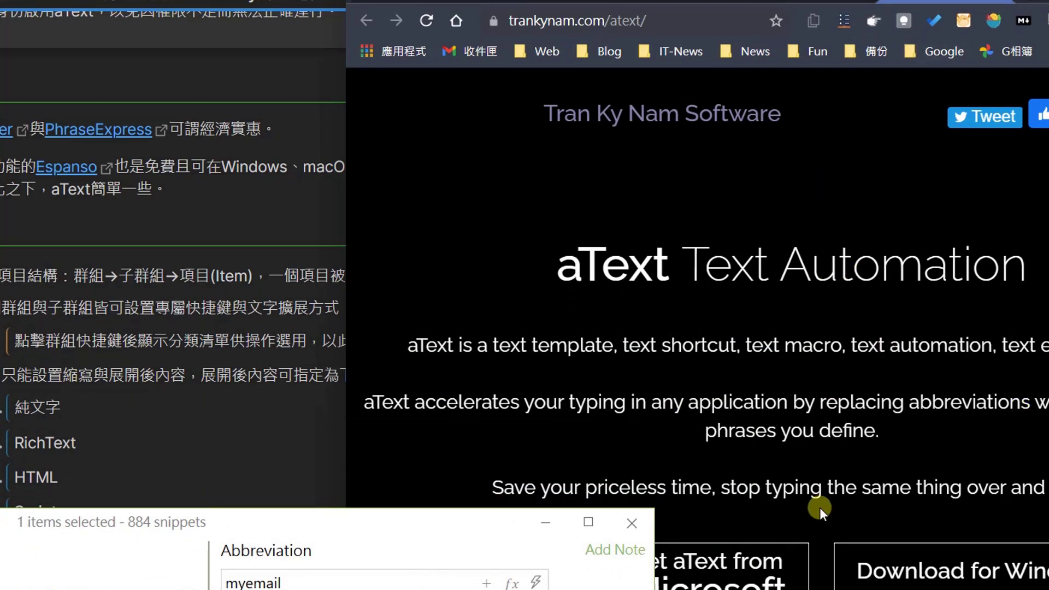
pyautogui.moveTo(499, 538); pyautogui.dragTo(304, 381)
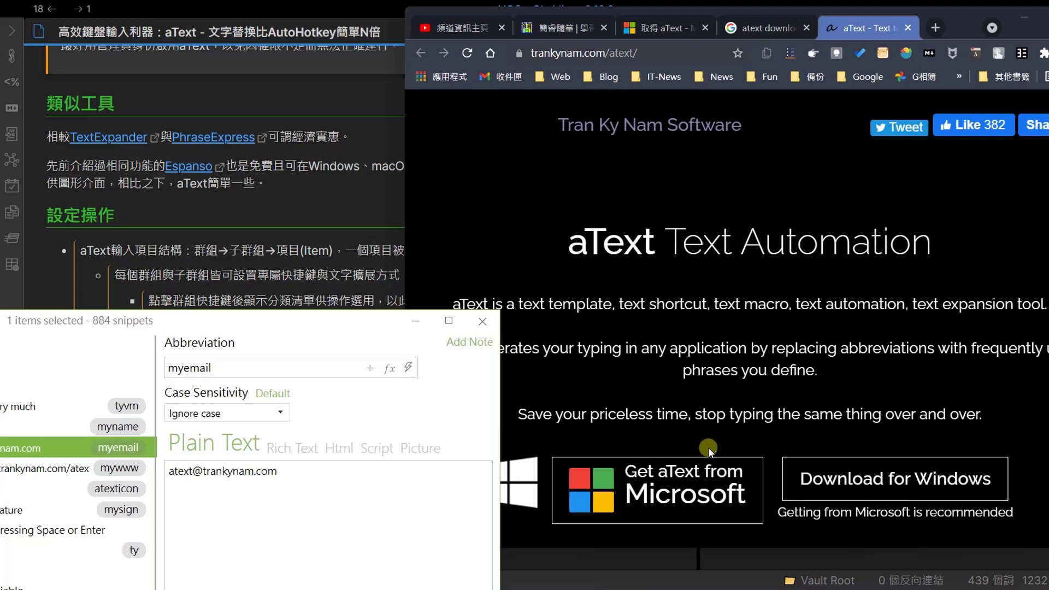
pyautogui.moveTo(346, 320); pyautogui.dragTo(825, 36)
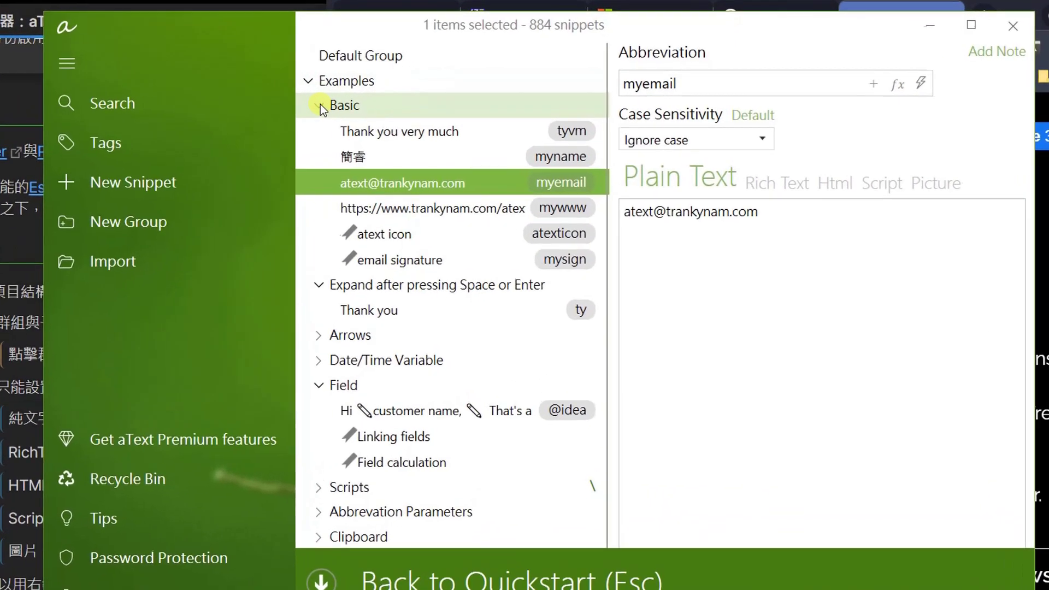
# Collapse the Basic group and reposition the aText window on screen.
pyautogui.click(392, 100)
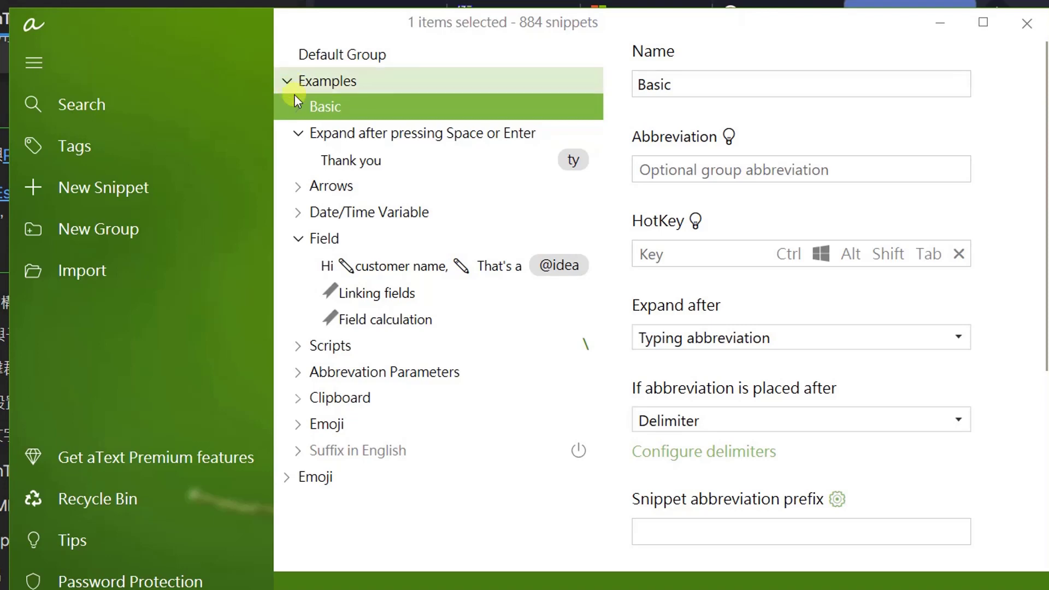
pyautogui.moveTo(144, 19); pyautogui.dragTo(628, 29)
pyautogui.click(107, 332)
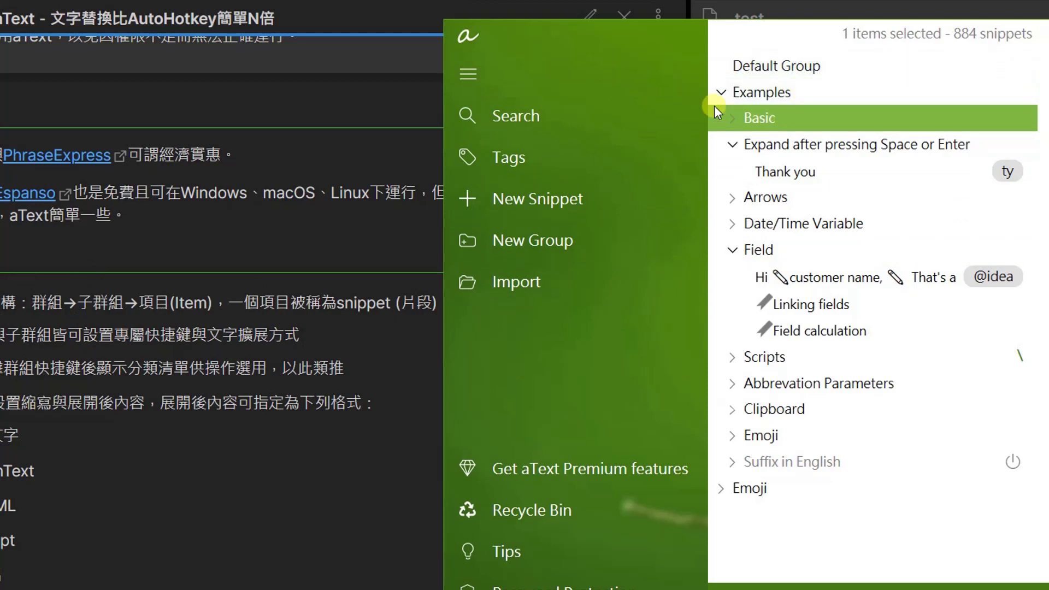
# Re-expand Examples and Basic, then open the tyvm 'Thank you very much' snippet.
pyautogui.click(726, 92)
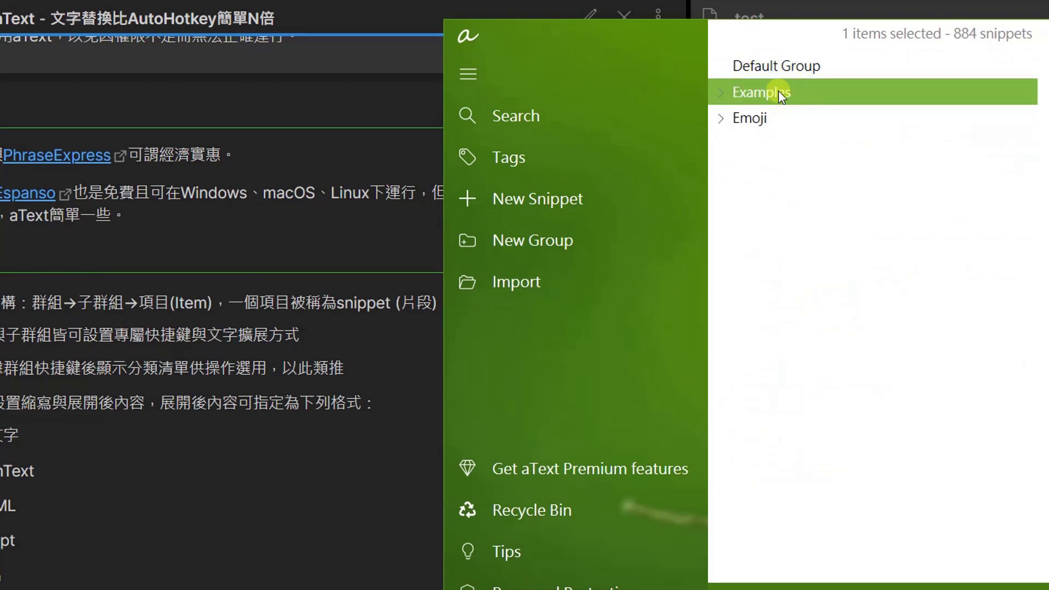
pyautogui.click(718, 94)
pyautogui.click(773, 125)
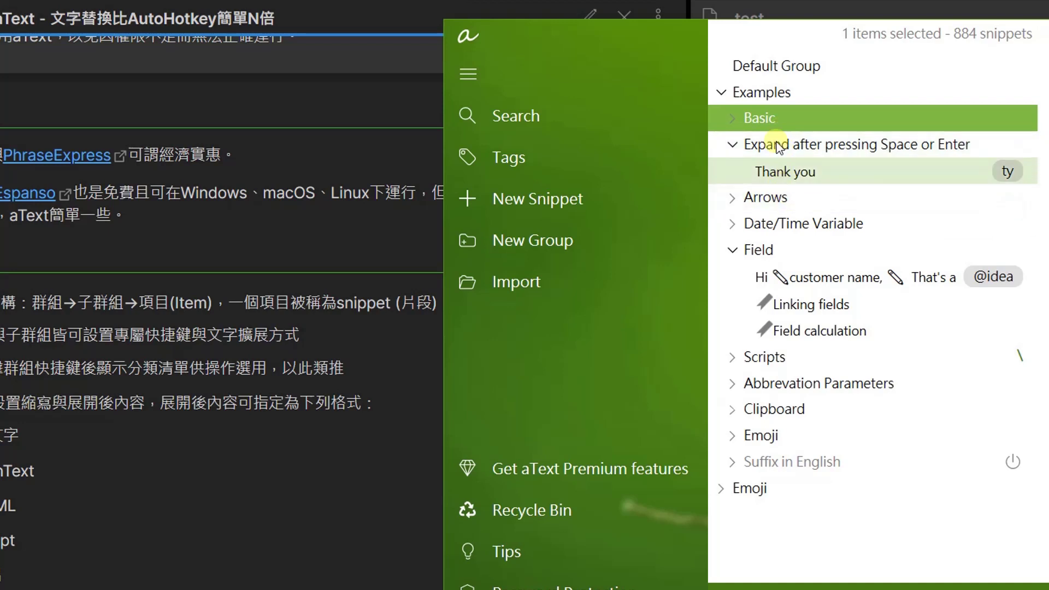
pyautogui.click(732, 118)
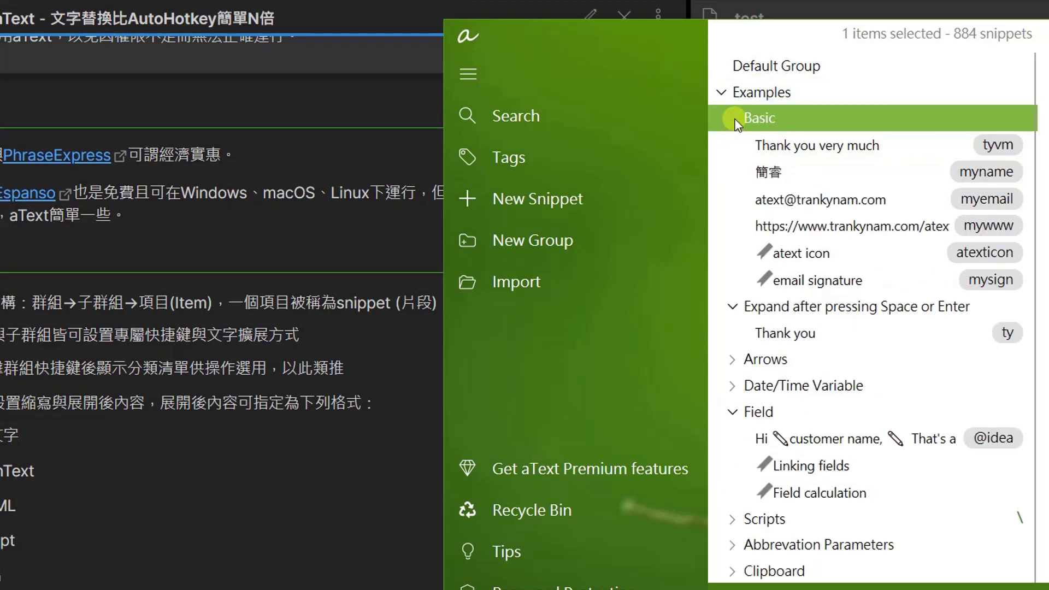
pyautogui.click(784, 145)
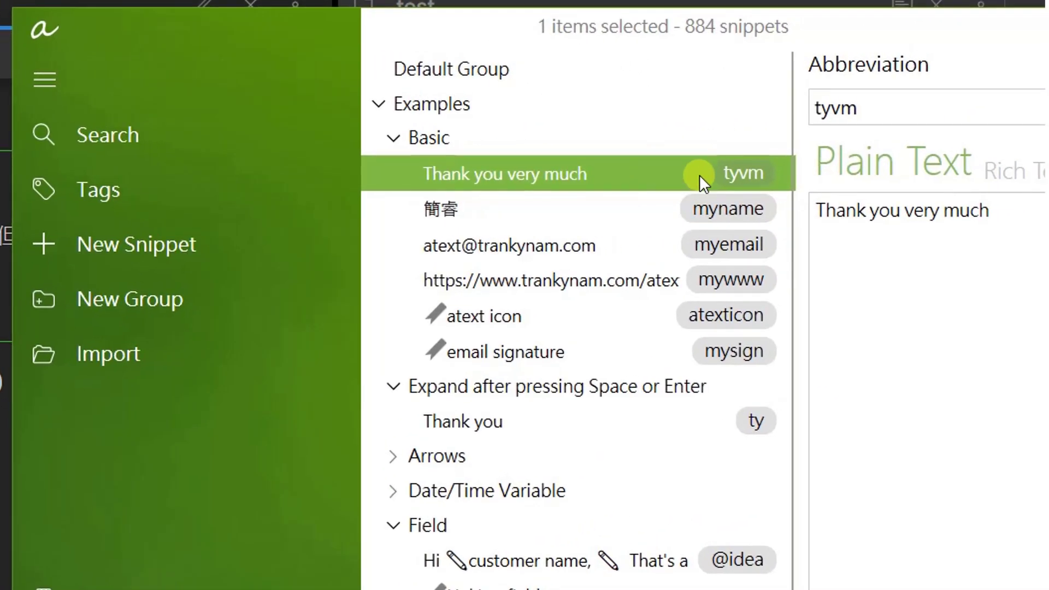
# Open the ty snippet and inspect its abbreviation ty and 'Thank you' content.
pyautogui.click(873, 224)
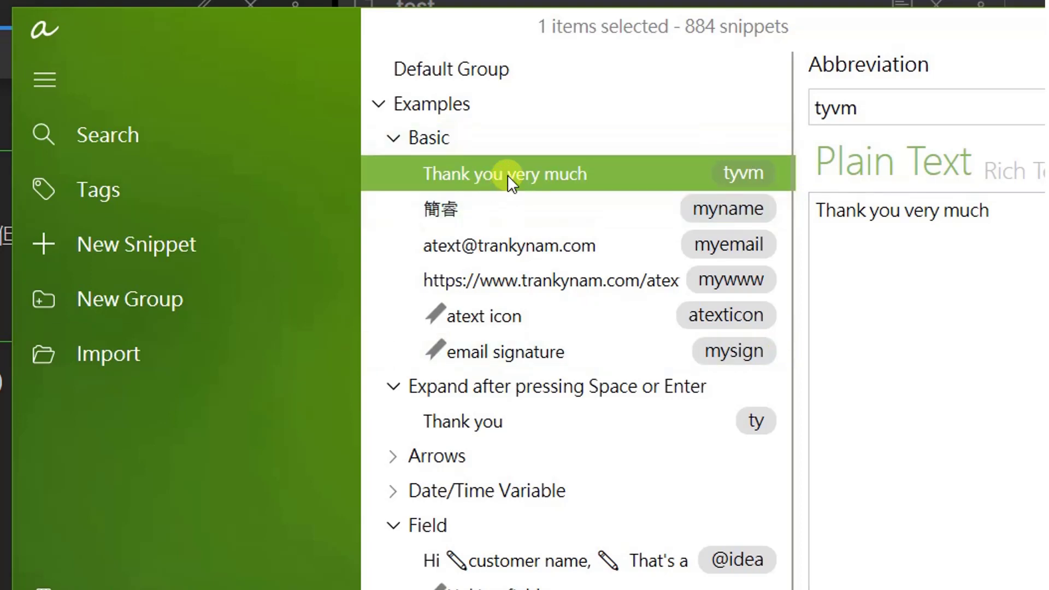
pyautogui.moveTo(890, 23); pyautogui.dragTo(517, 6)
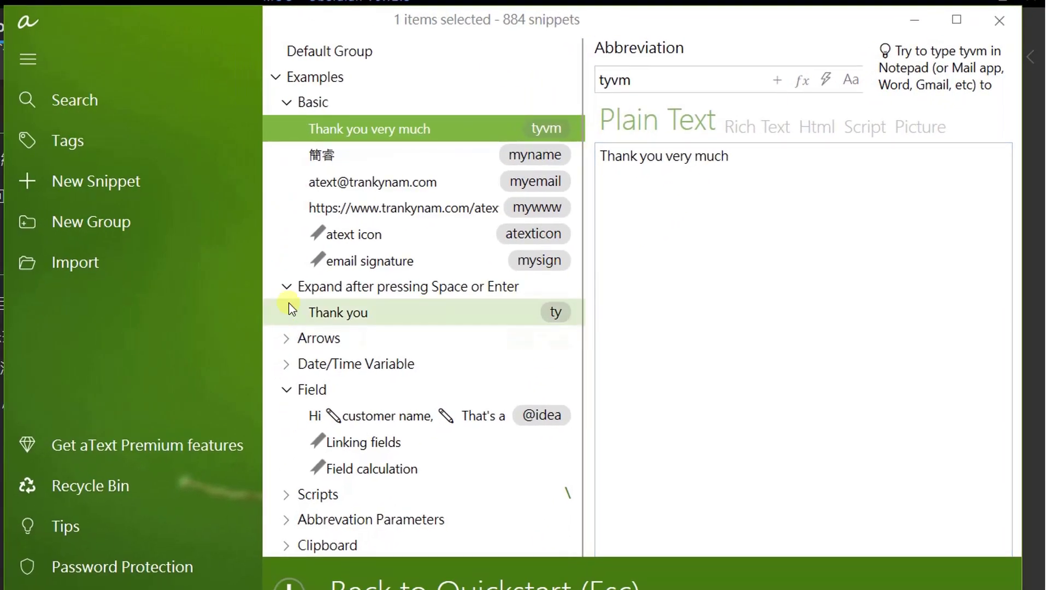
pyautogui.click(356, 313)
pyautogui.click(629, 80)
pyautogui.doubleClick(629, 80)
pyautogui.doubleClick(689, 159)
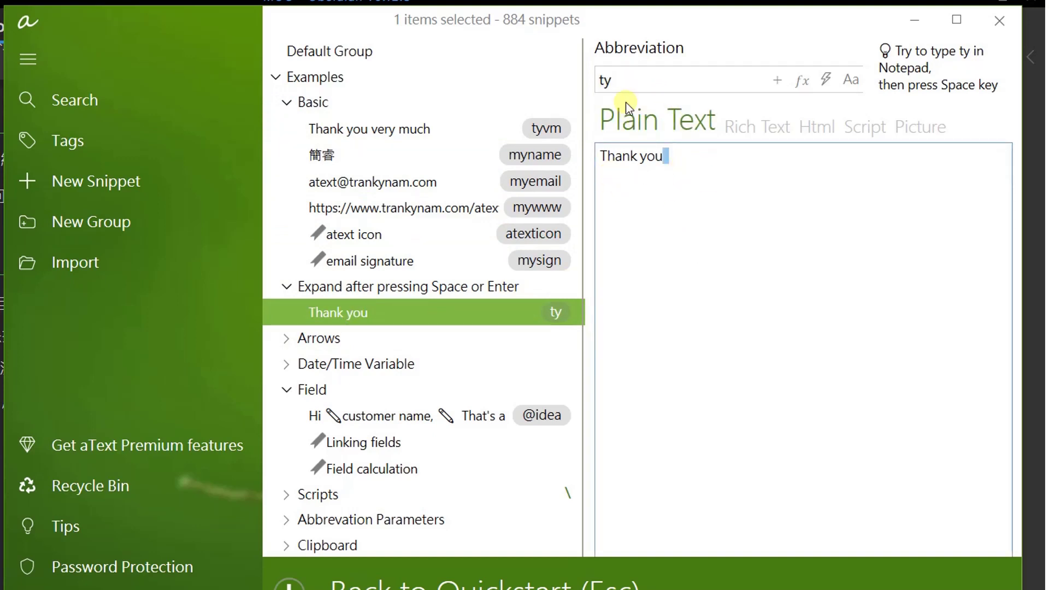
pyautogui.doubleClick(622, 81)
pyautogui.click(668, 156)
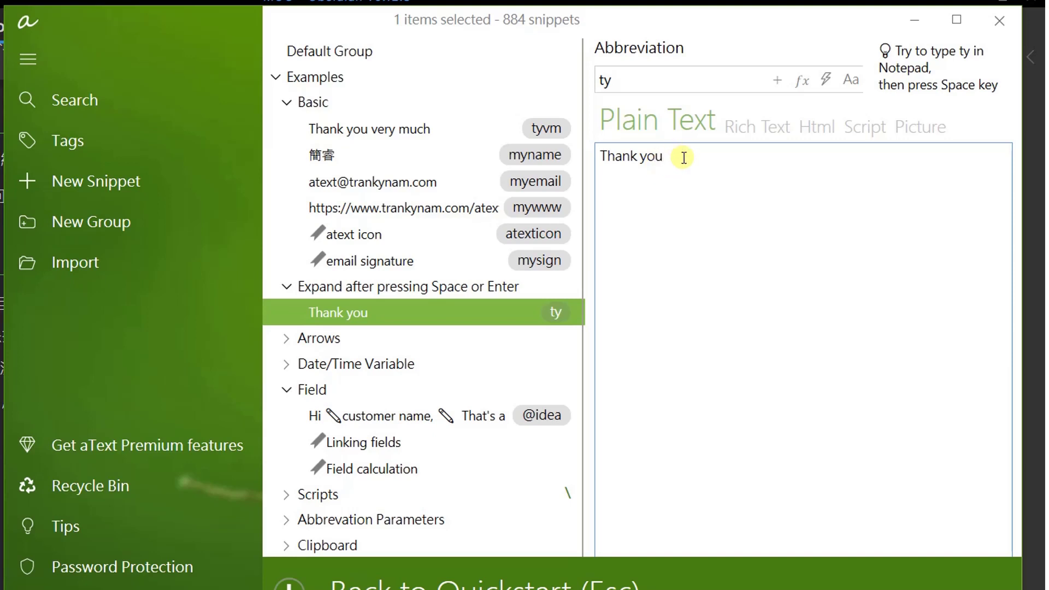
# Type ty and tyvm on new content lines, expanding to 'Thank you' and 'Thank you very much', then select them.
pyautogui.press('Return')
pyautogui.press('Return')
pyautogui.write('ty')
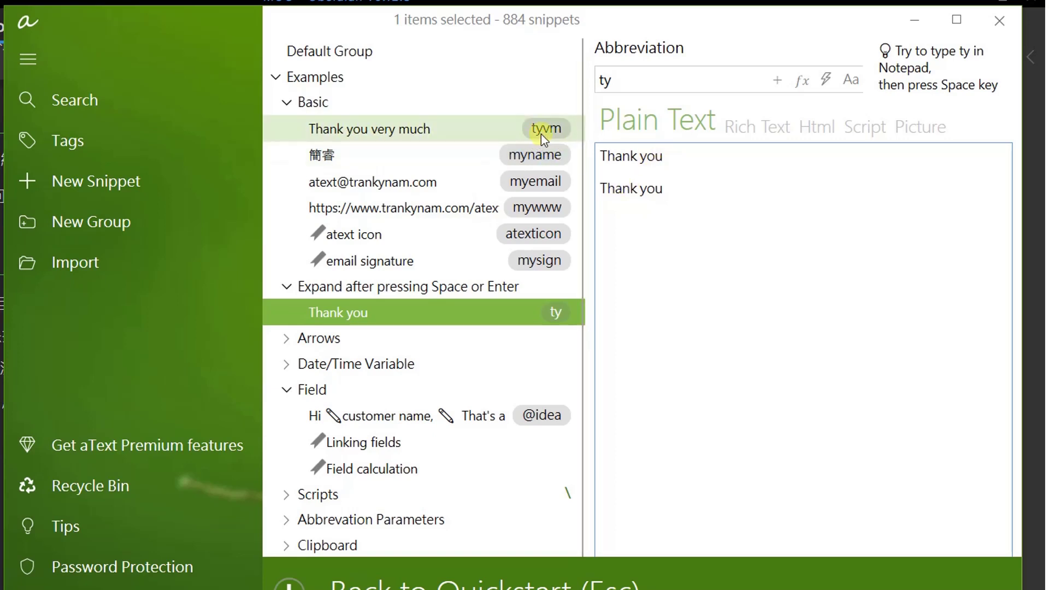
pyautogui.write('tyvm')
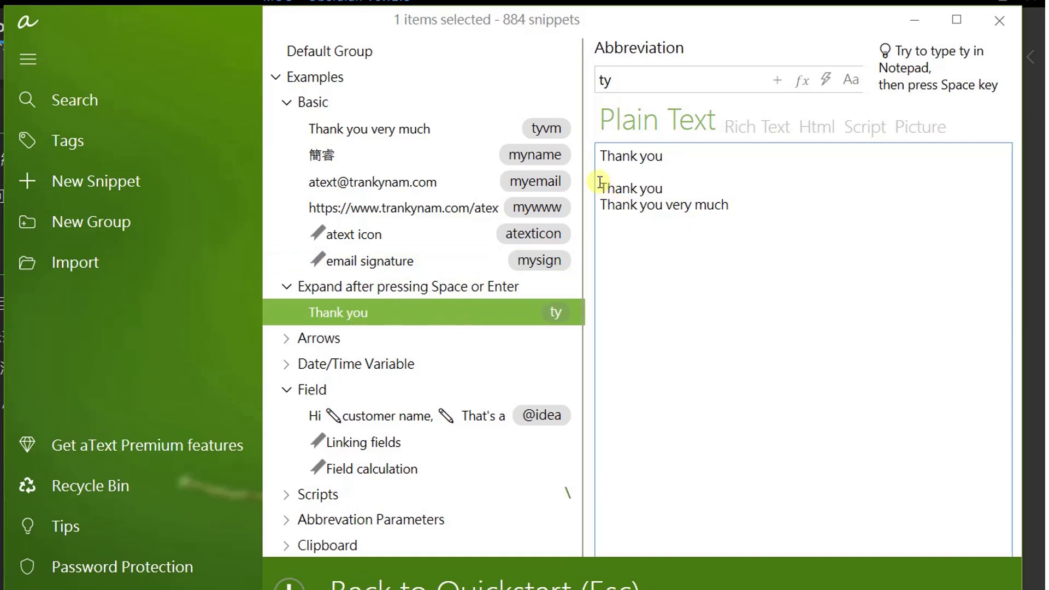
pyautogui.moveTo(598, 171); pyautogui.dragTo(809, 273)
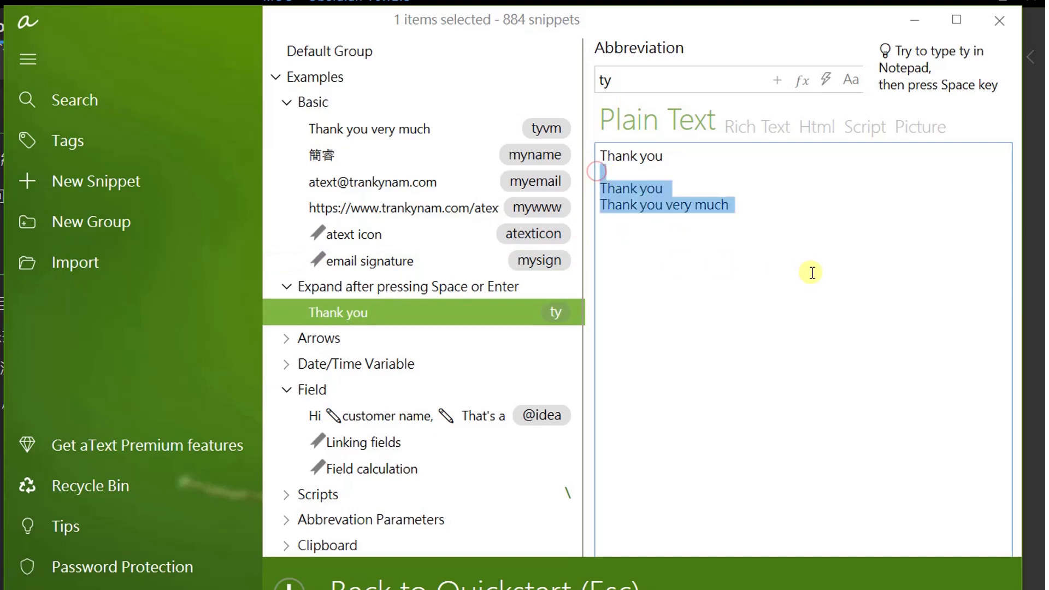
# Delete the test lines and the stray backslash so the content is just 'Thank you'.
pyautogui.press('BackSpace')
pyautogui.press('BackSpace')
pyautogui.write('\\')
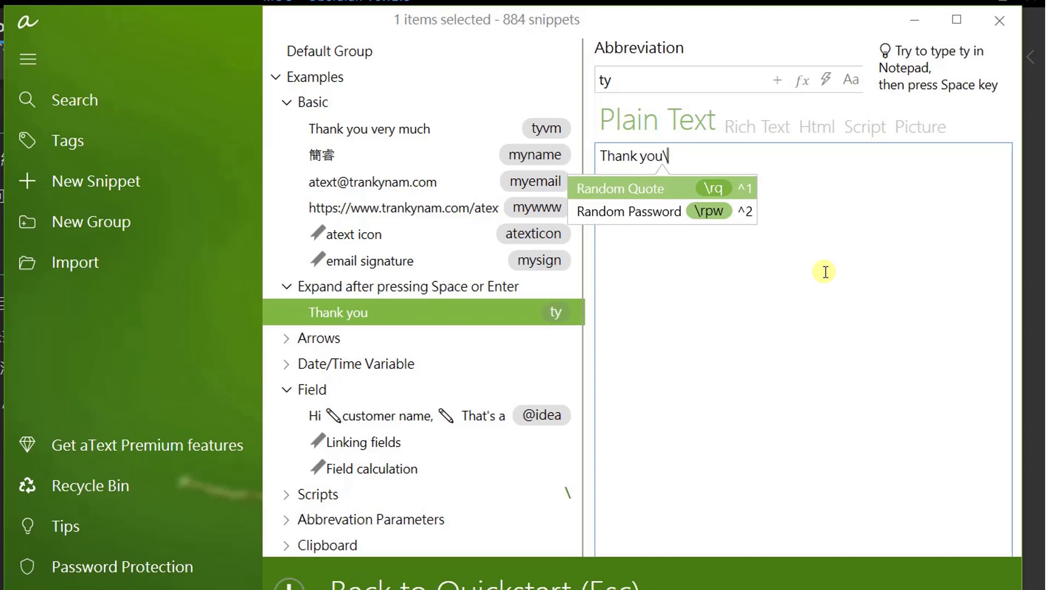
pyautogui.click(671, 307)
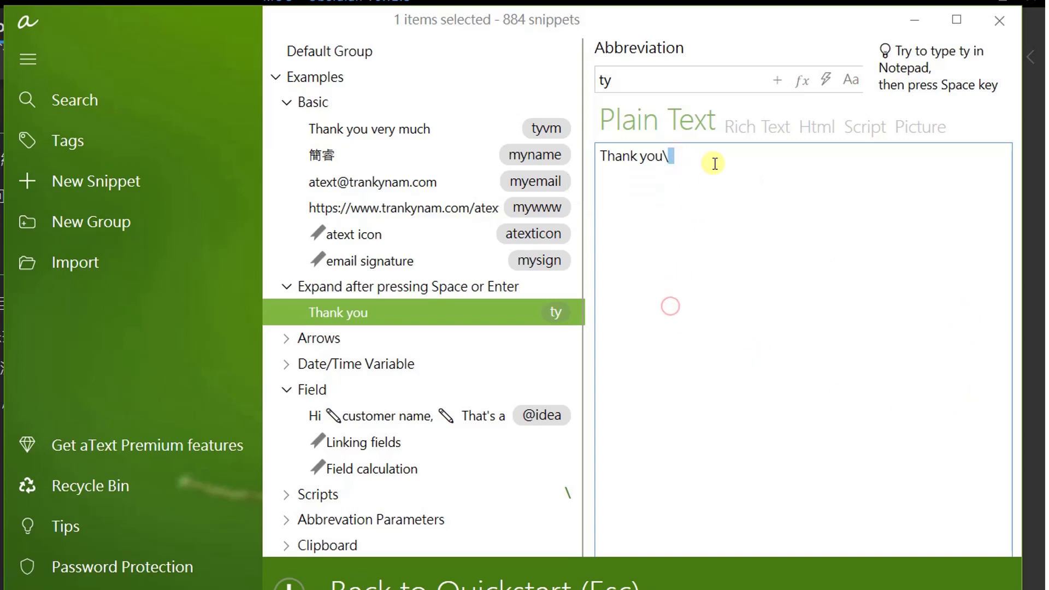
pyautogui.press('BackSpace')
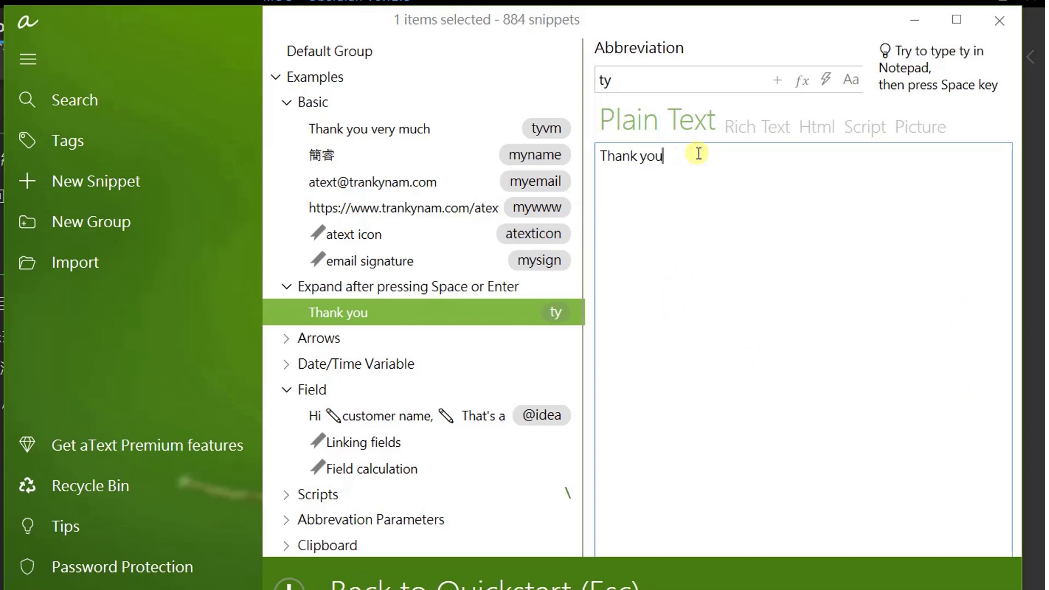
pyautogui.click(673, 247)
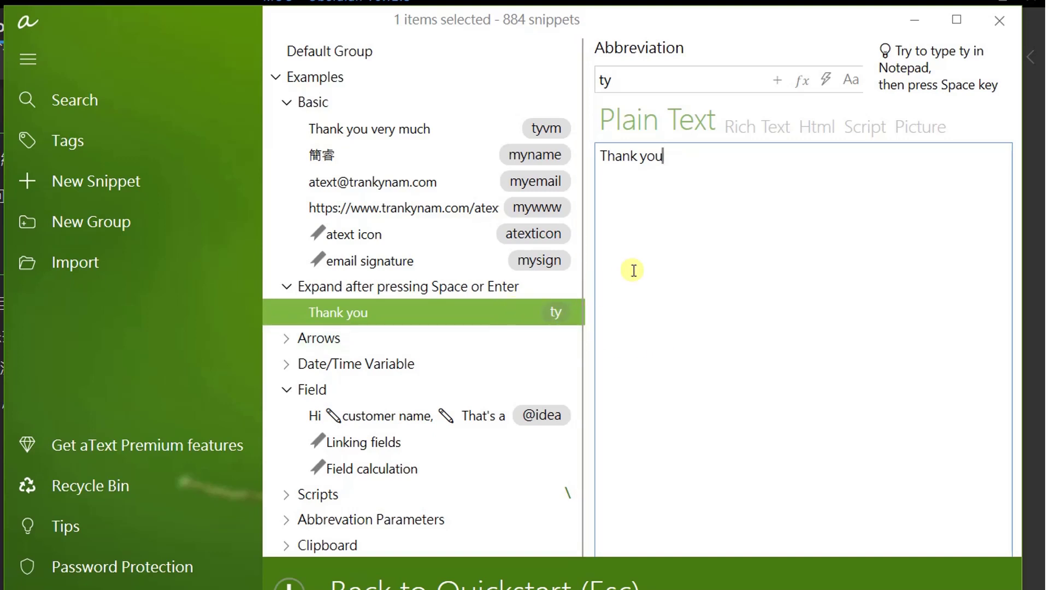
pyautogui.write('ty')
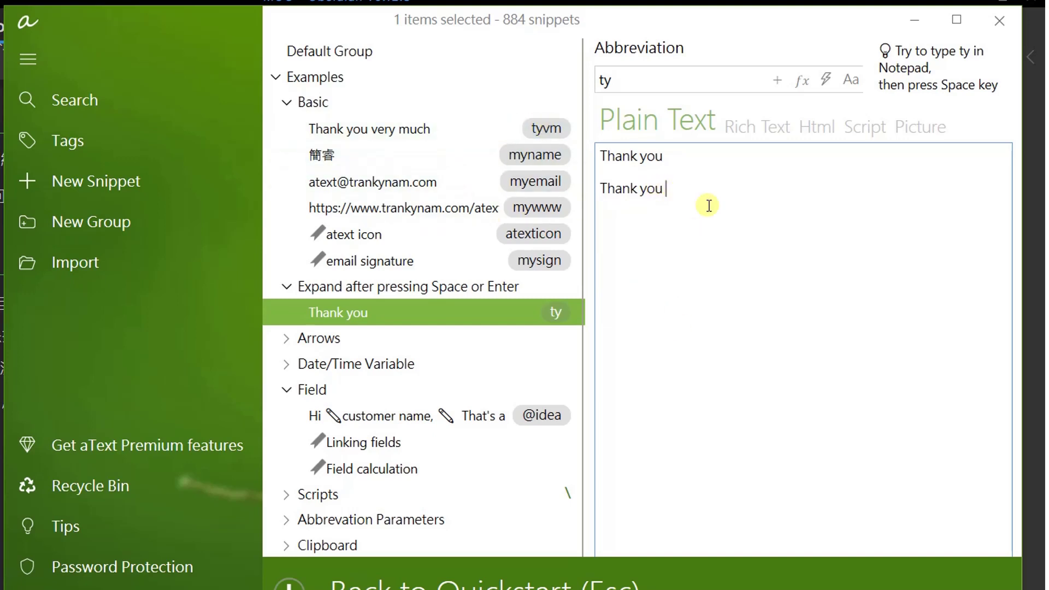
pyautogui.write('tyvm')
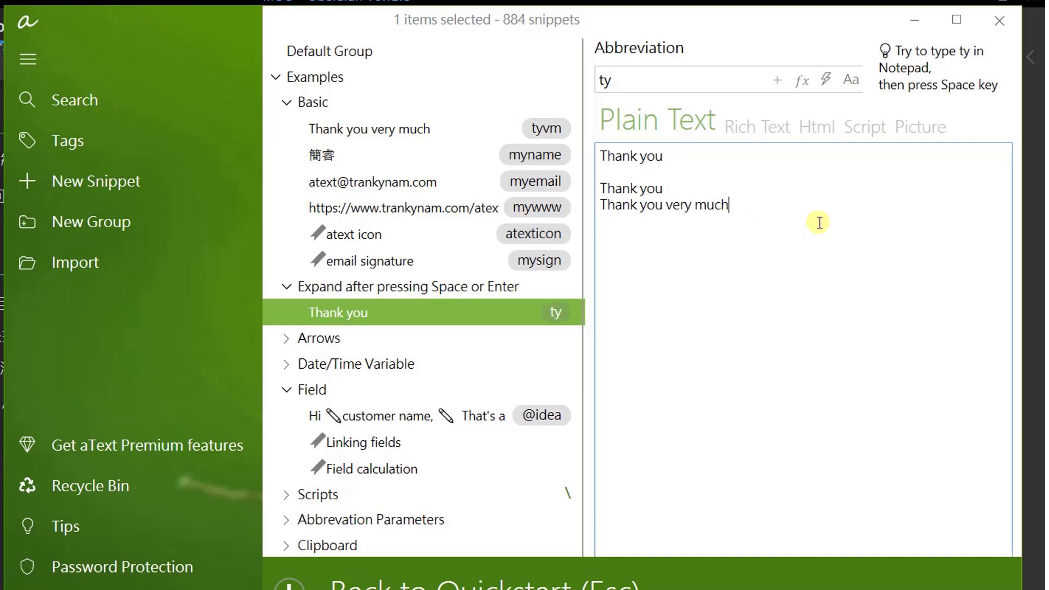
pyautogui.moveTo(602, 184); pyautogui.dragTo(773, 229)
pyautogui.press('BackSpace')
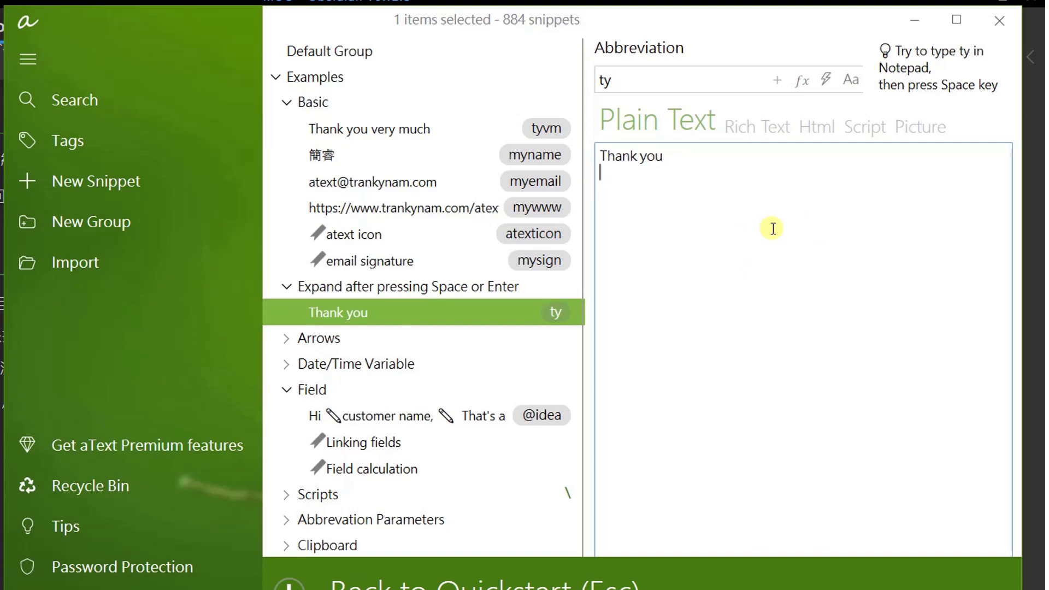
# Check the Basic group's Expand after choices without changing them, then show the Space-or-Enter group's settings.
pyautogui.click(343, 102)
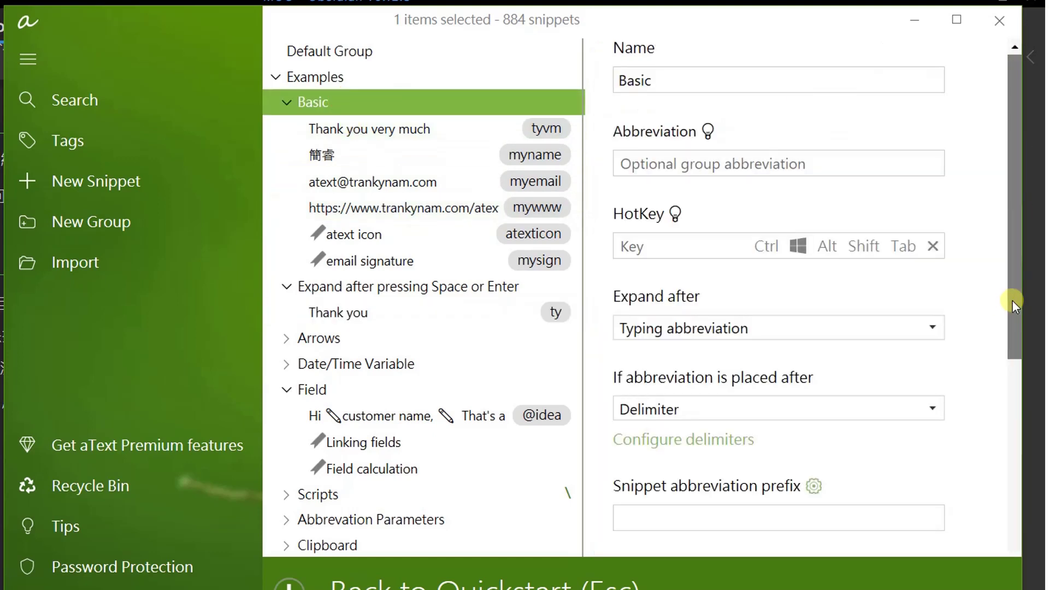
pyautogui.scroll(-3, 691, 227)
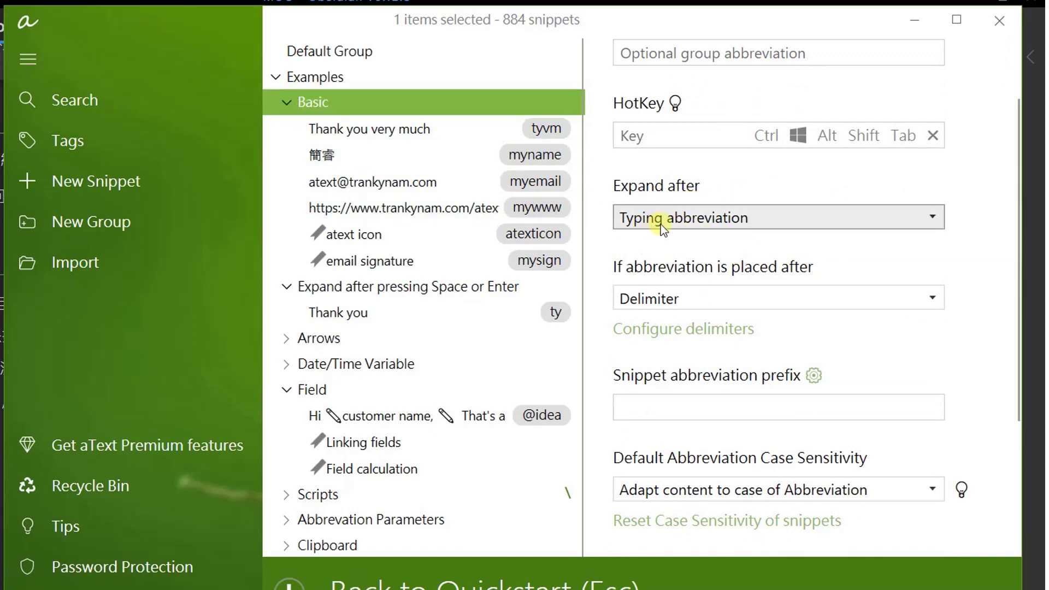
pyautogui.click(766, 222)
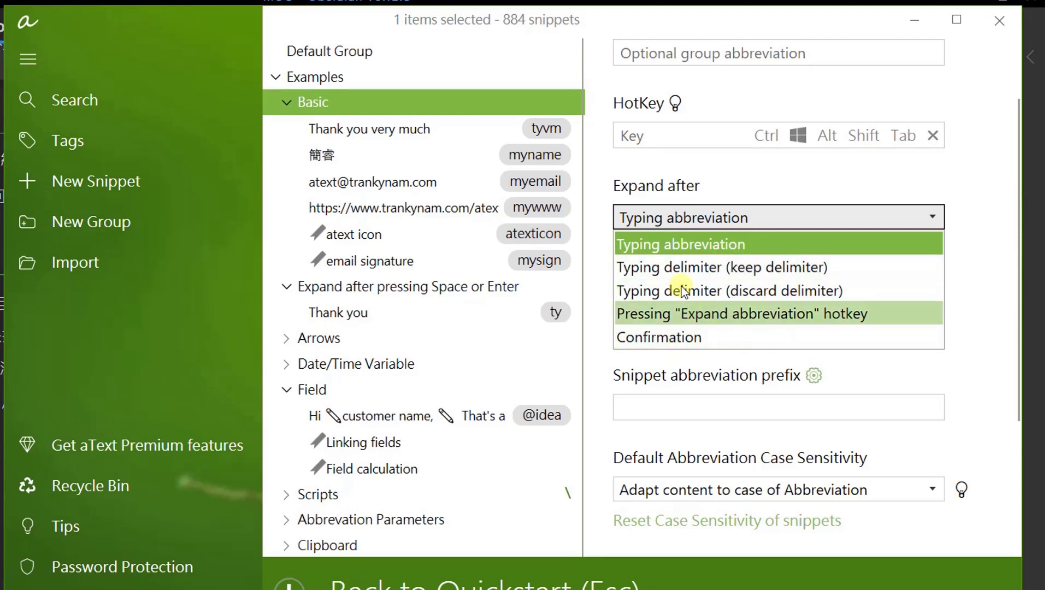
pyautogui.click(727, 179)
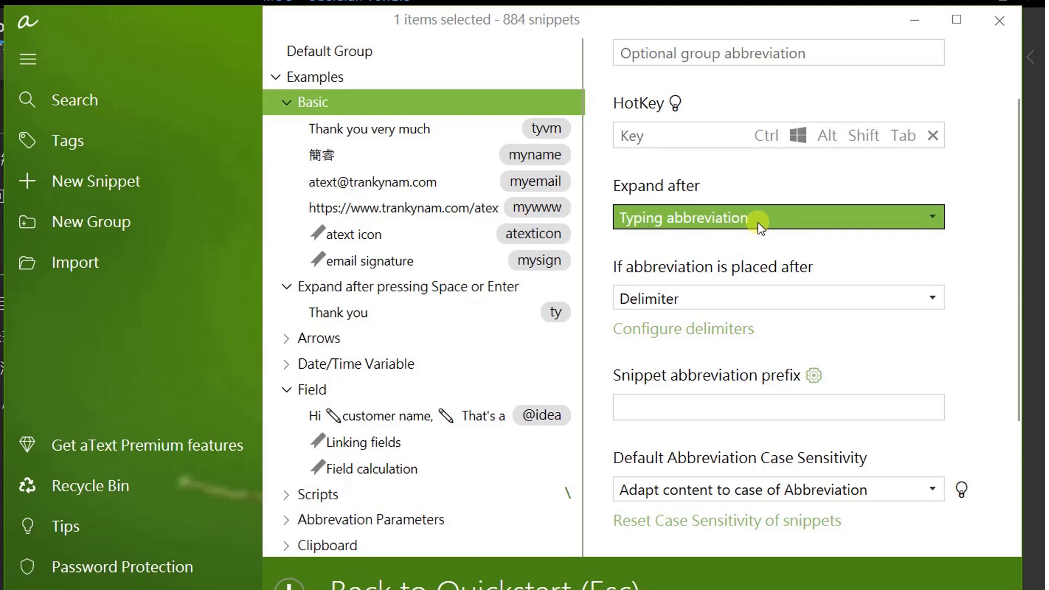
pyautogui.click(396, 292)
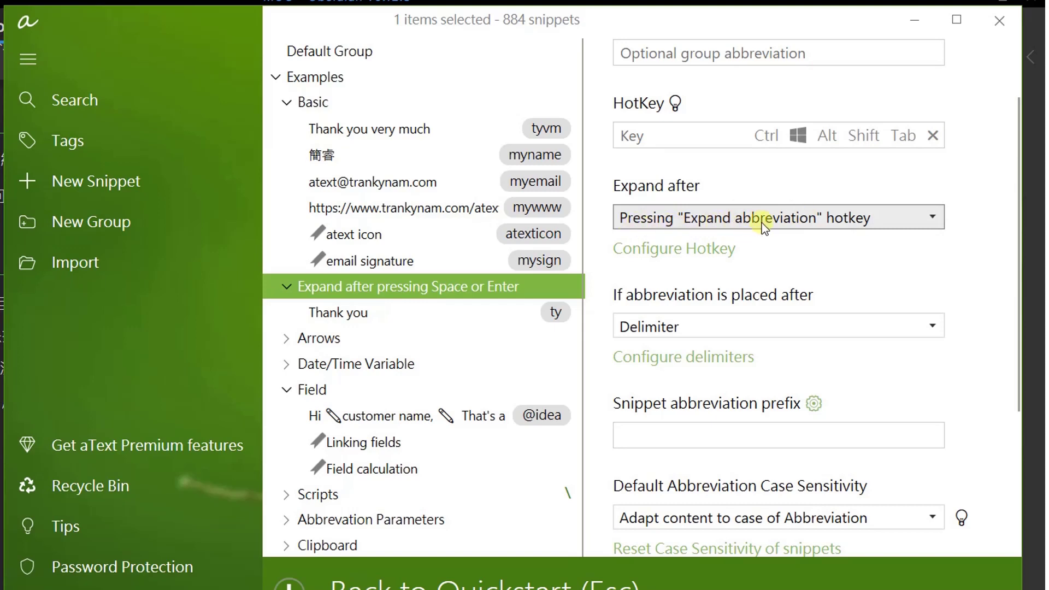
# Set Expand after to Typing delimiter (keep delimiter), then reopen Basic's tyvm snippet.
pyautogui.click(864, 219)
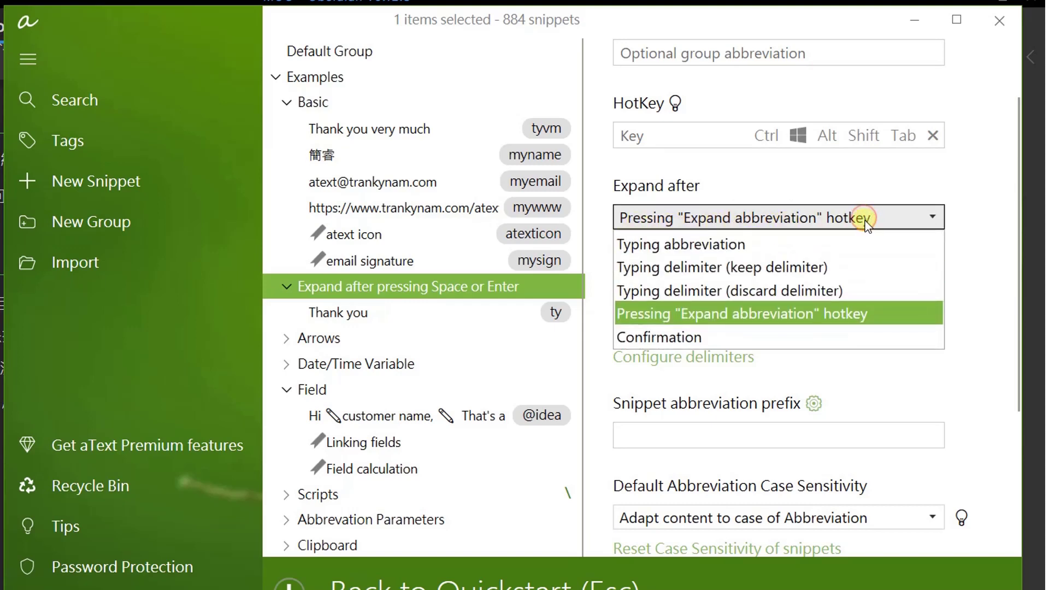
pyautogui.click(796, 267)
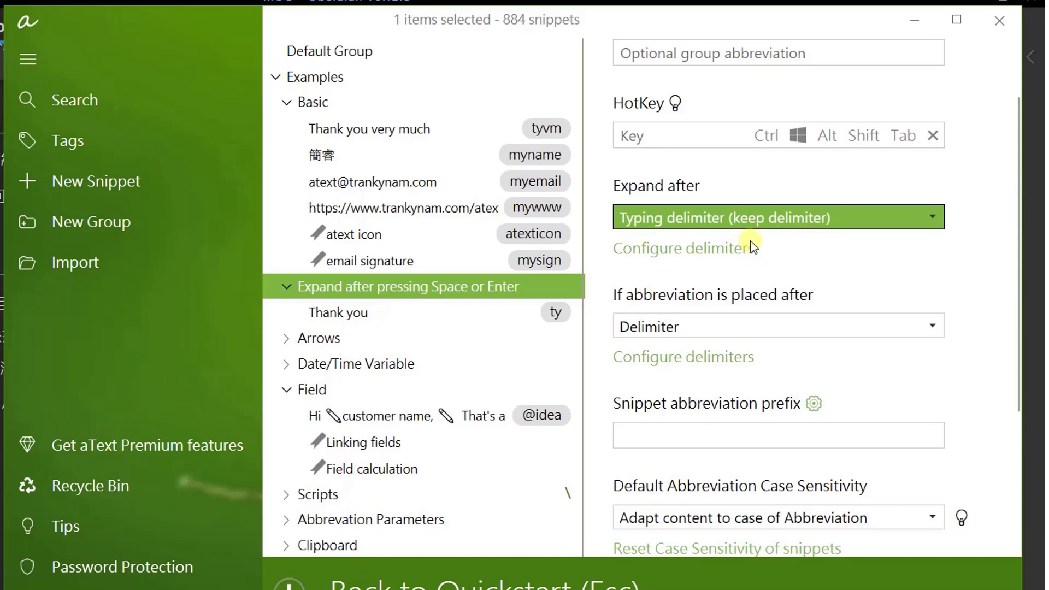
pyautogui.click(325, 105)
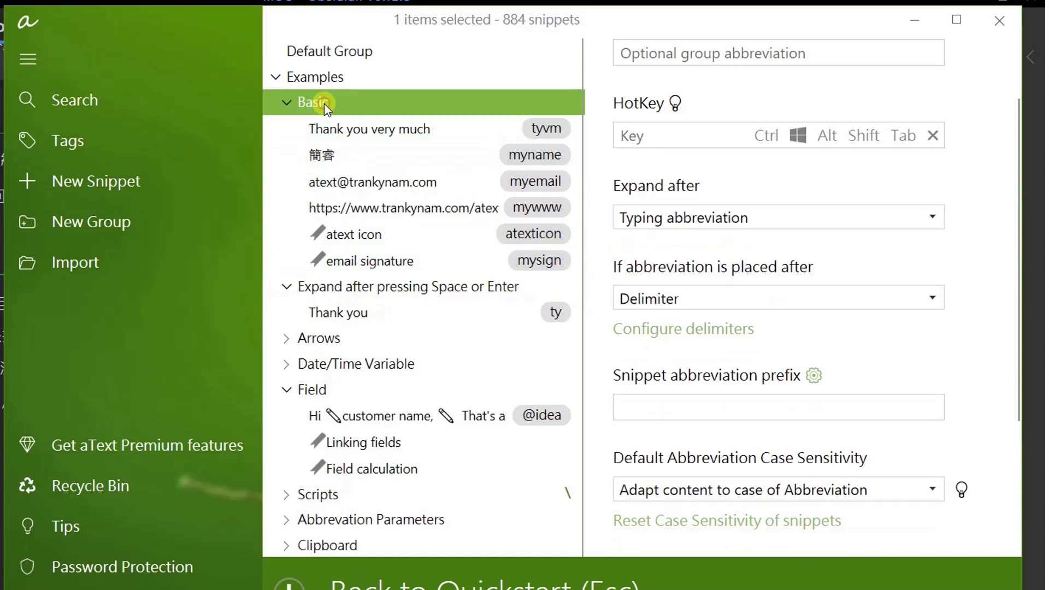
pyautogui.click(326, 60)
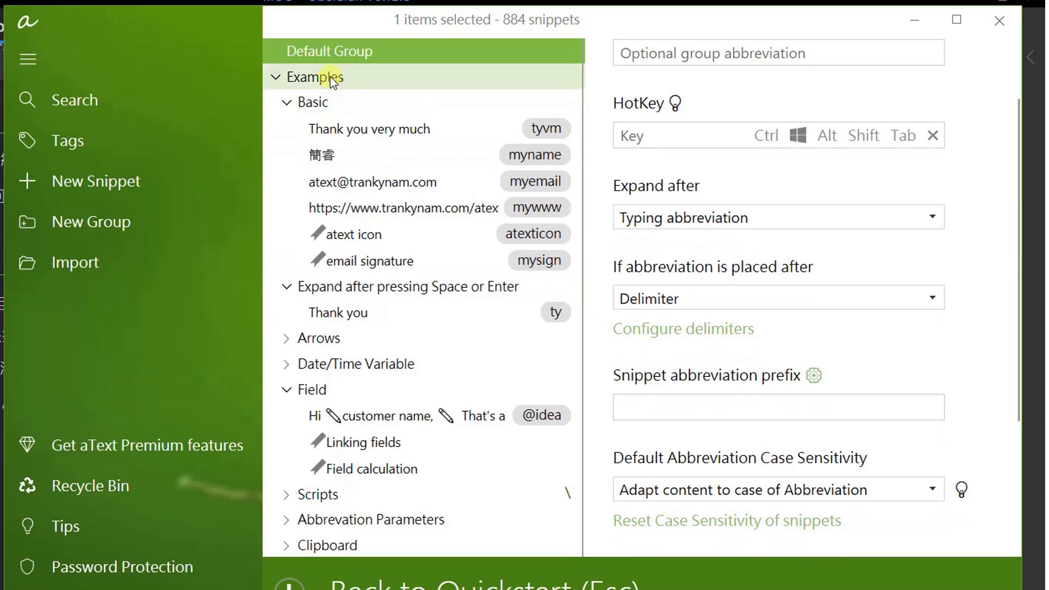
pyautogui.click(328, 77)
pyautogui.click(336, 103)
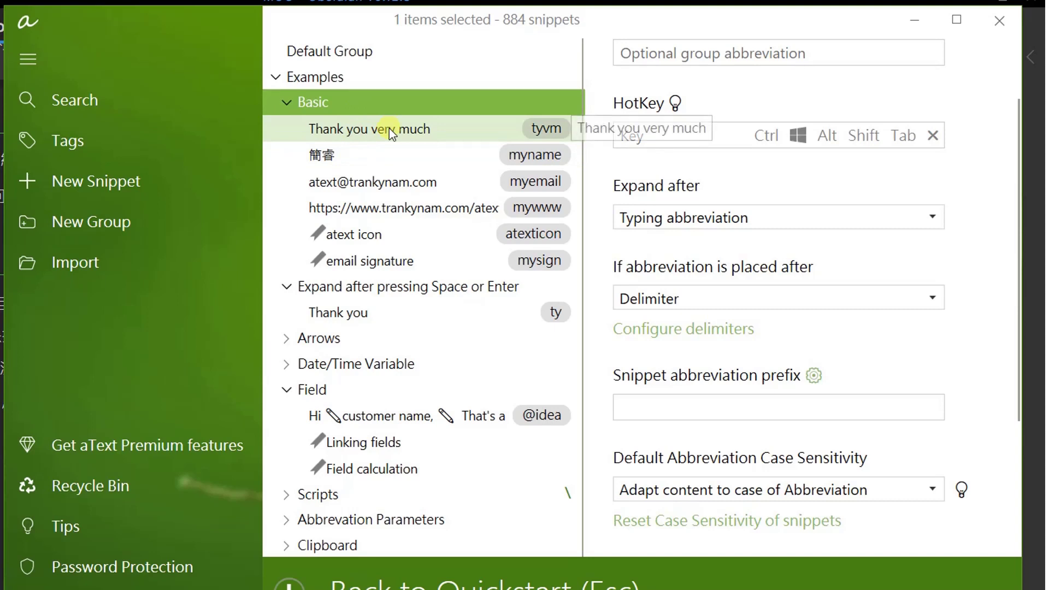
pyautogui.click(350, 101)
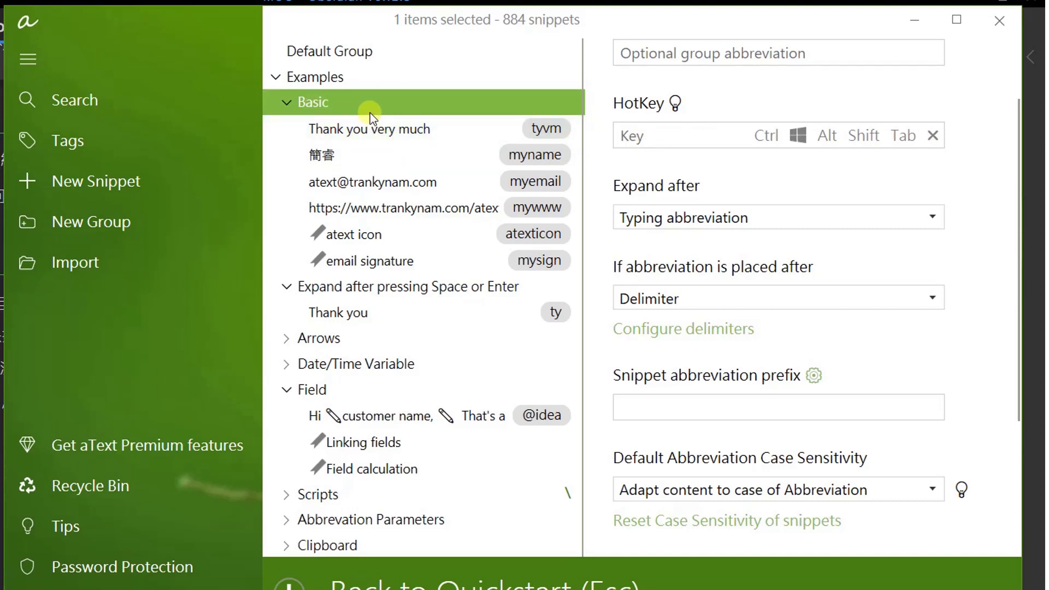
pyautogui.click(341, 117)
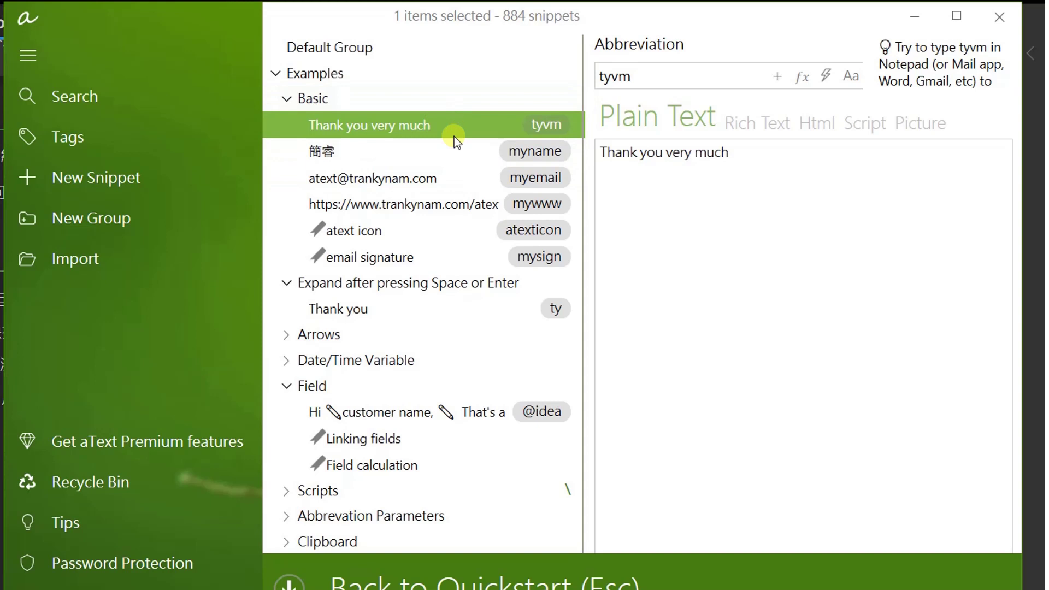
# Open the mysign email signature snippet and click its logo and name line in Rich Text.
pyautogui.click(404, 250)
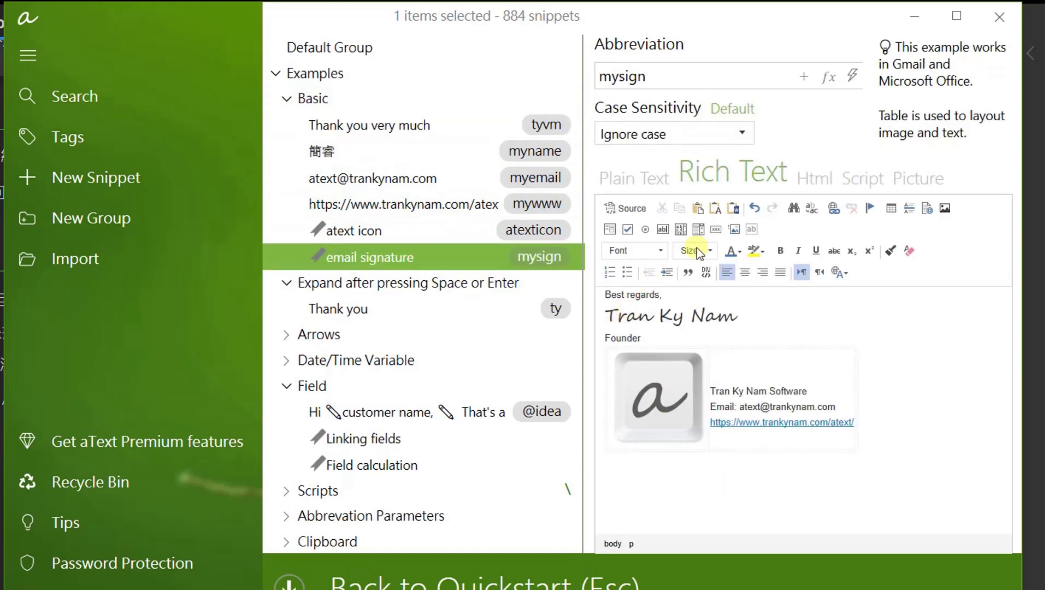
pyautogui.click(674, 406)
pyautogui.click(738, 315)
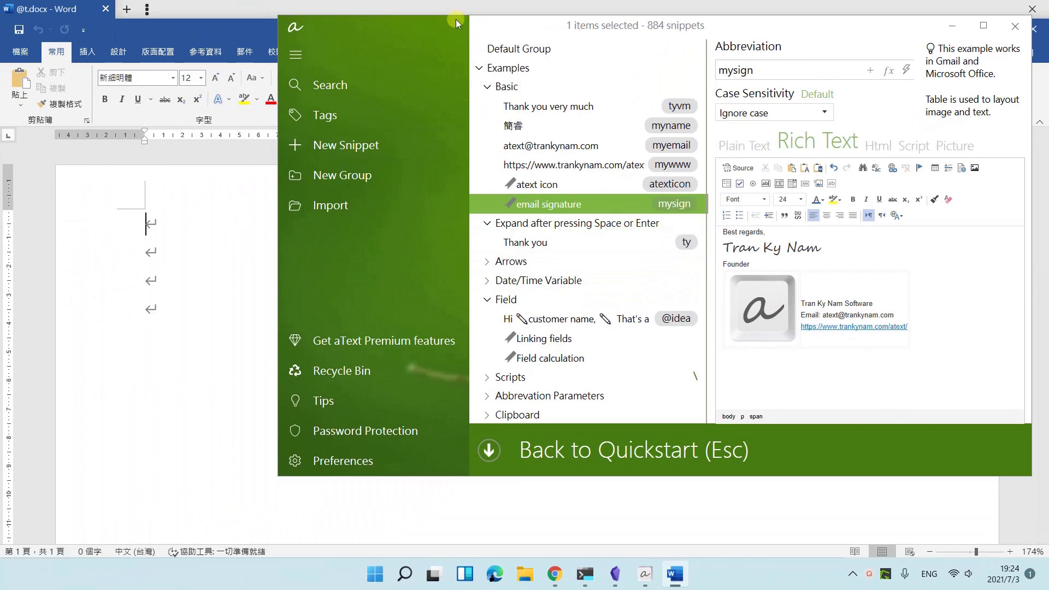
# Type mysign in the Word document to insert the email signature, accepting the security notice.
pyautogui.moveTo(456, 25); pyautogui.dragTo(813, 74)
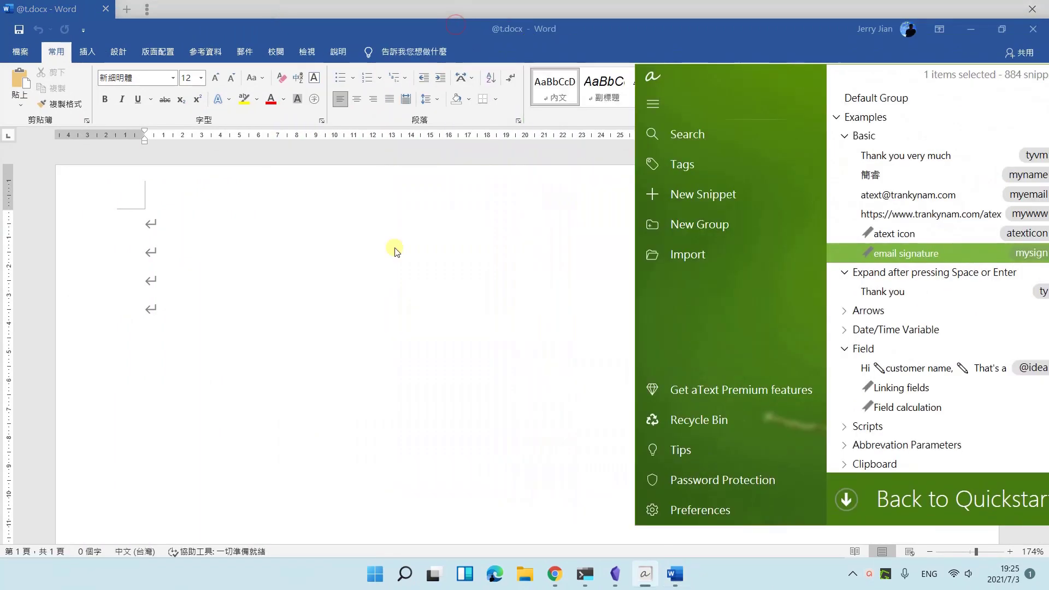
pyautogui.click(148, 224)
pyautogui.write('mysign')
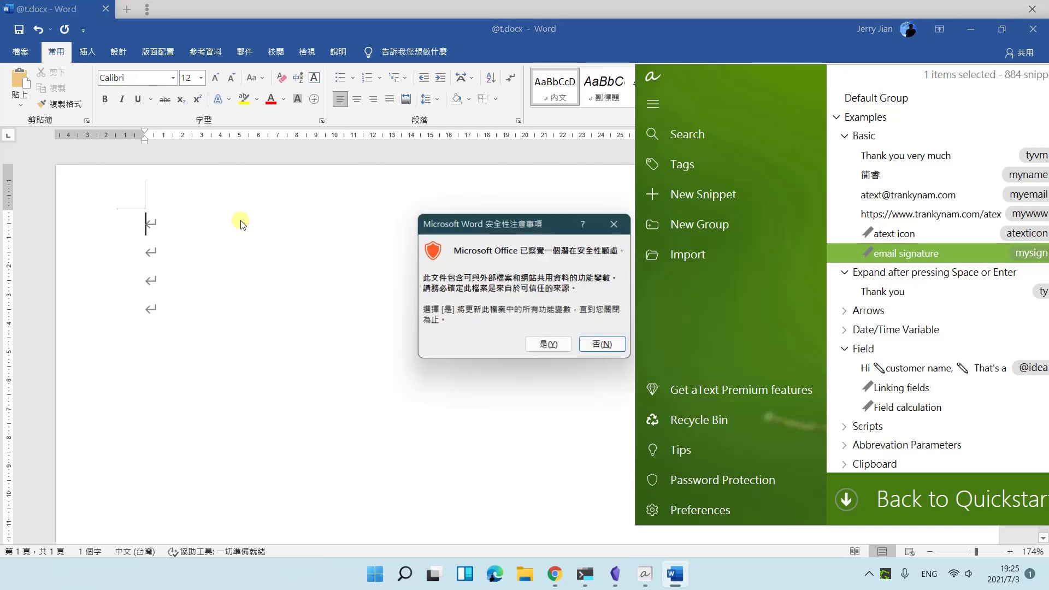
pyautogui.click(550, 344)
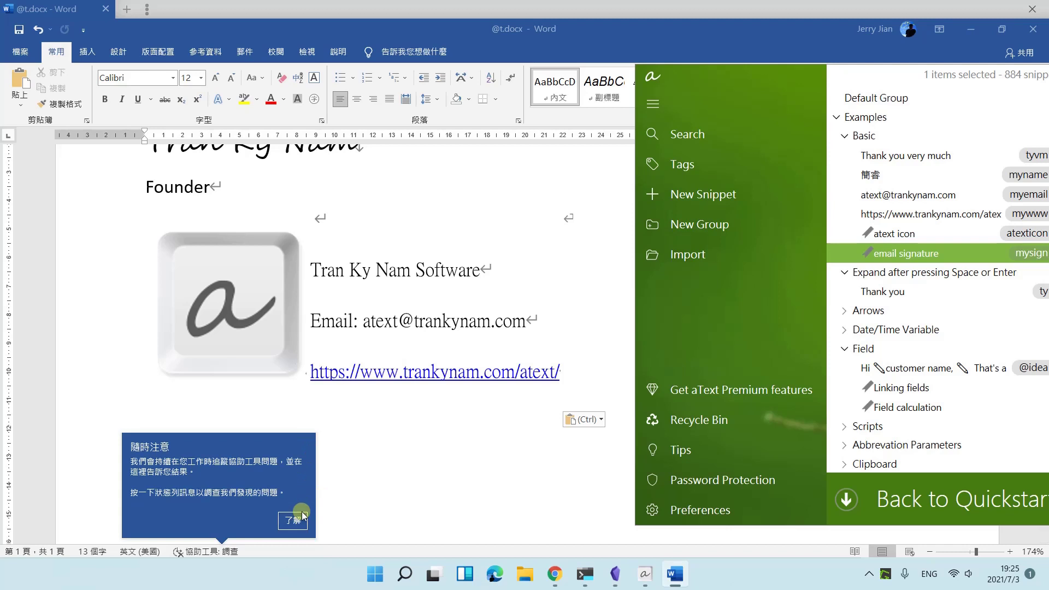
# Dismiss the accessibility checker notice and move the aText window to the middle of the screen.
pyautogui.click(287, 524)
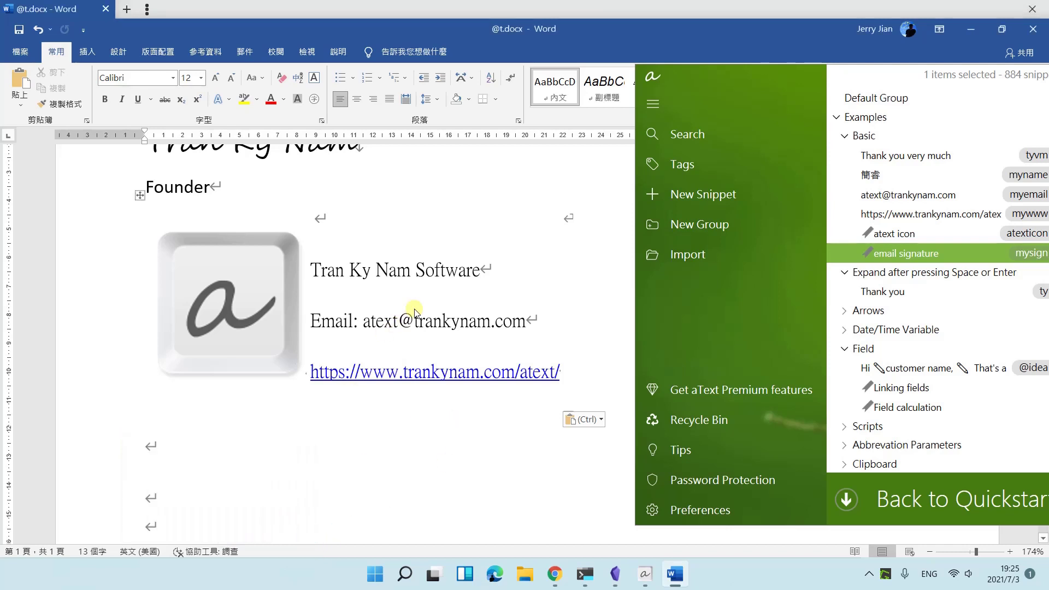
pyautogui.scroll(2, 391, 277)
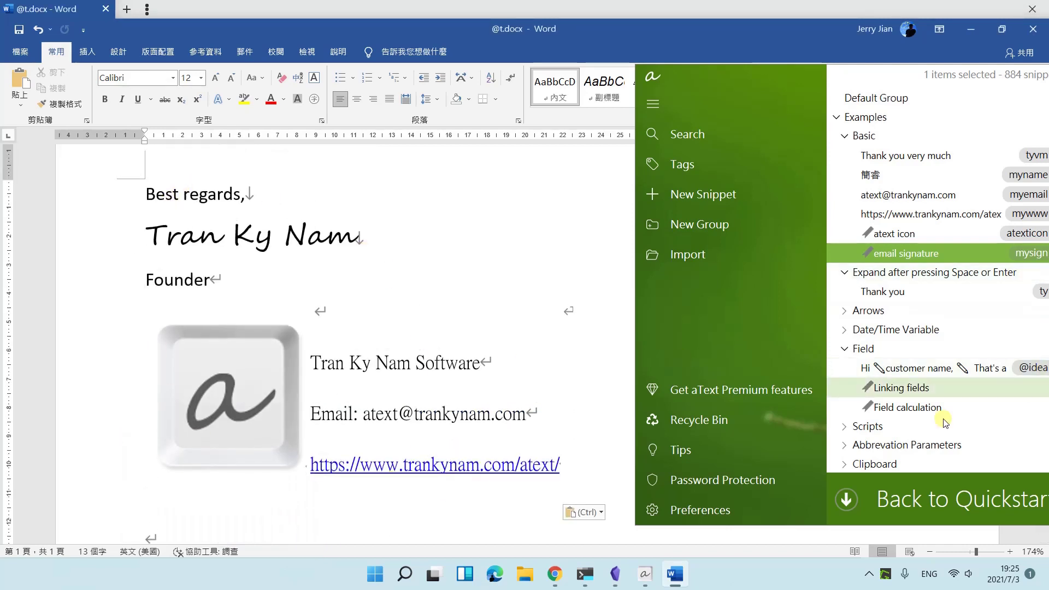
pyautogui.moveTo(874, 75); pyautogui.dragTo(449, 59)
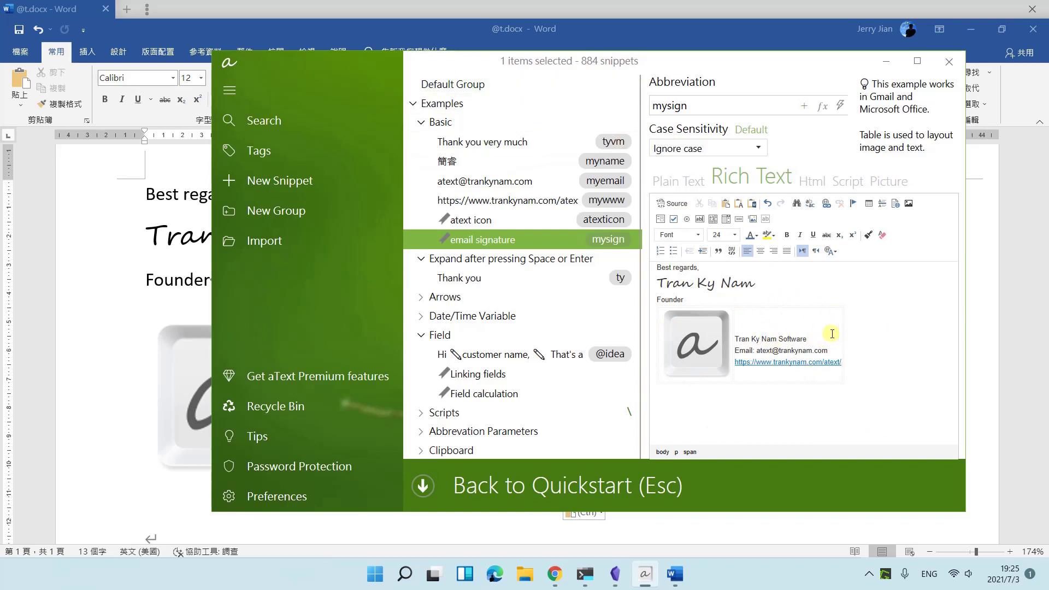
# Append a comma and an embedded myname (簡睿) snippet reference to the tyvm snippet text.
pyautogui.click(493, 143)
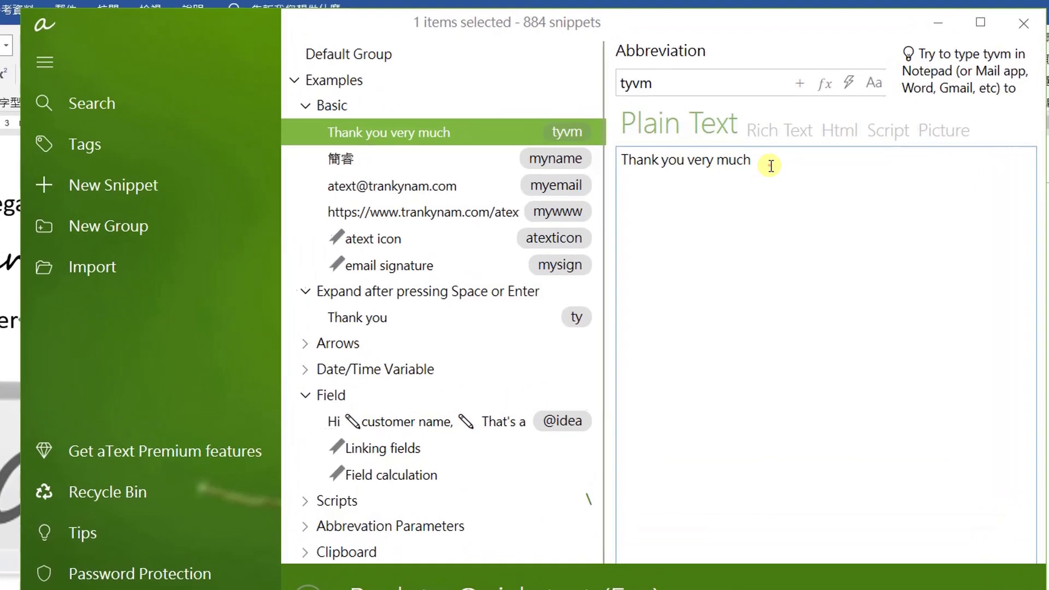
pyautogui.click(770, 162)
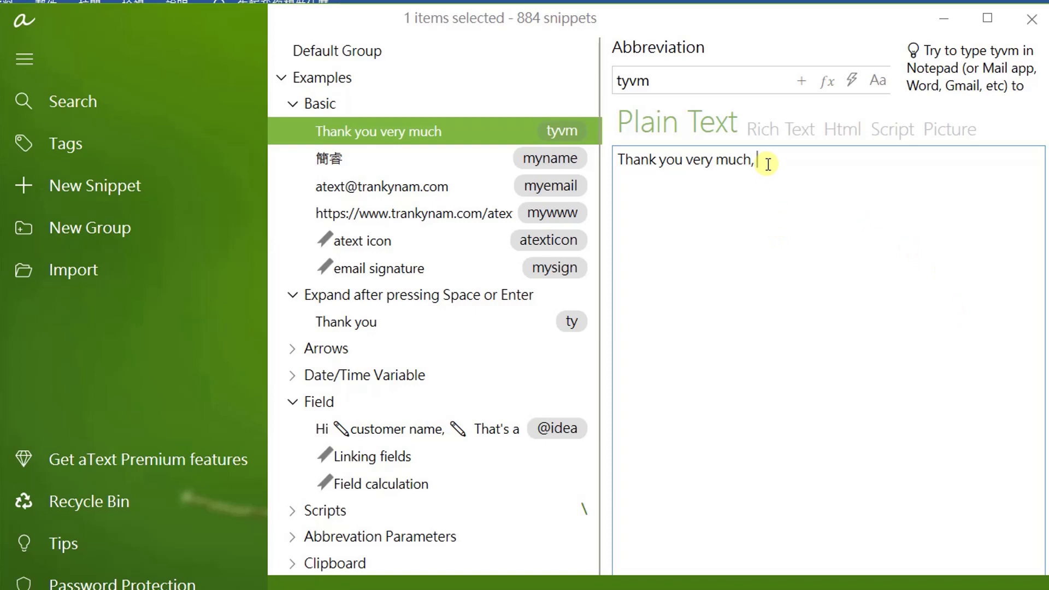
pyautogui.rightClick(768, 167)
pyautogui.moveTo(886, 181)
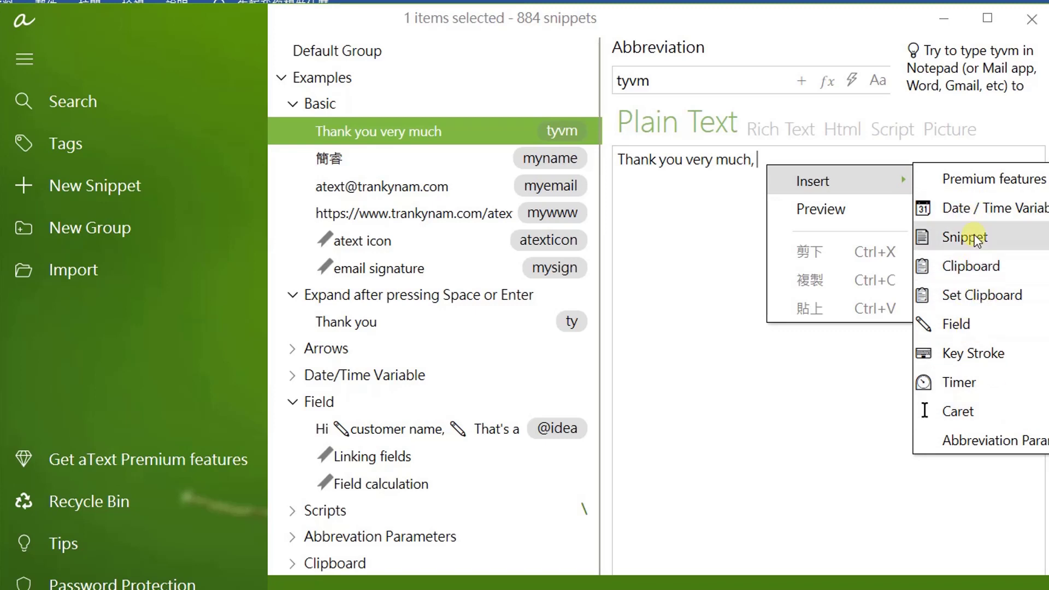
pyautogui.moveTo(970, 236)
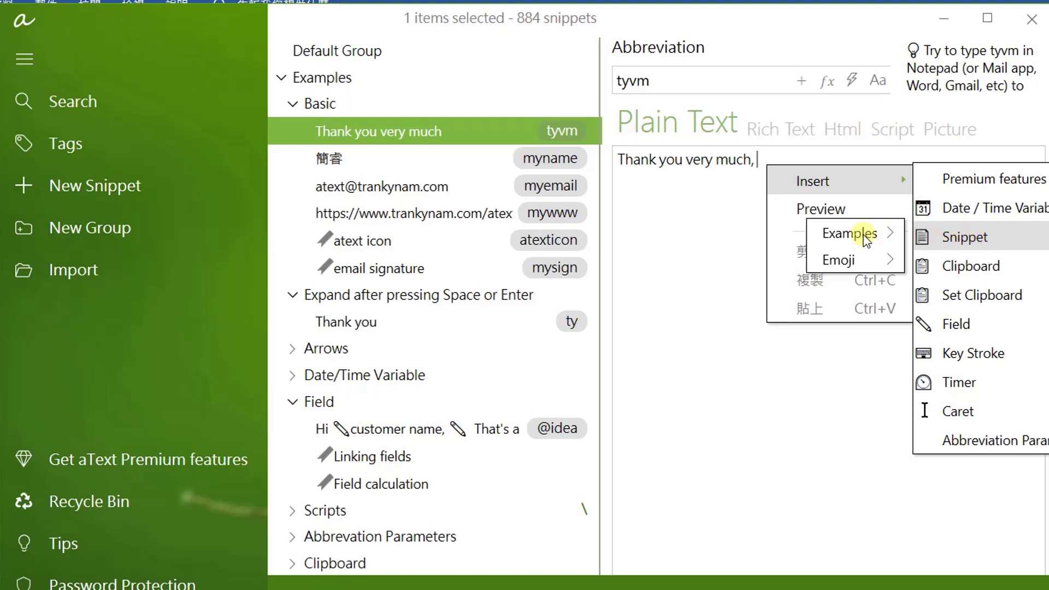
pyautogui.moveTo(856, 235)
pyautogui.moveTo(629, 241)
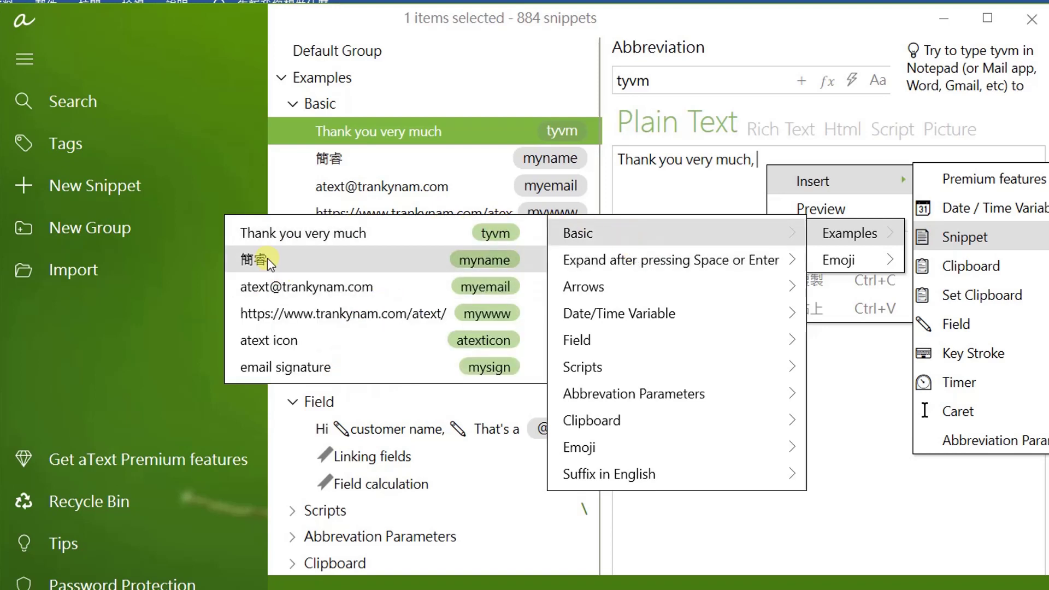
pyautogui.click(501, 265)
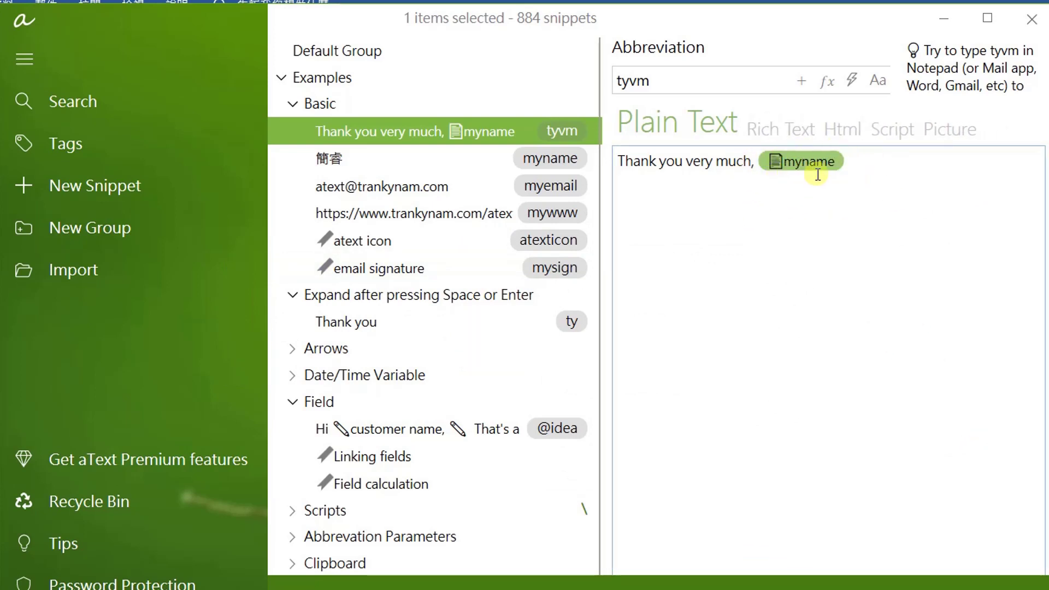
pyautogui.click(888, 177)
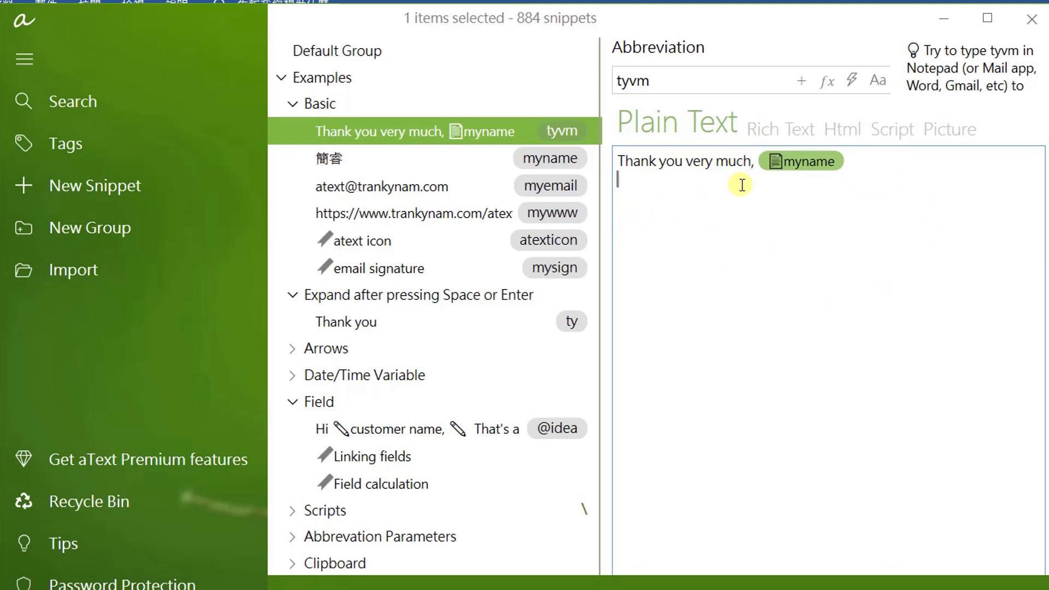
pyautogui.rightClick(683, 193)
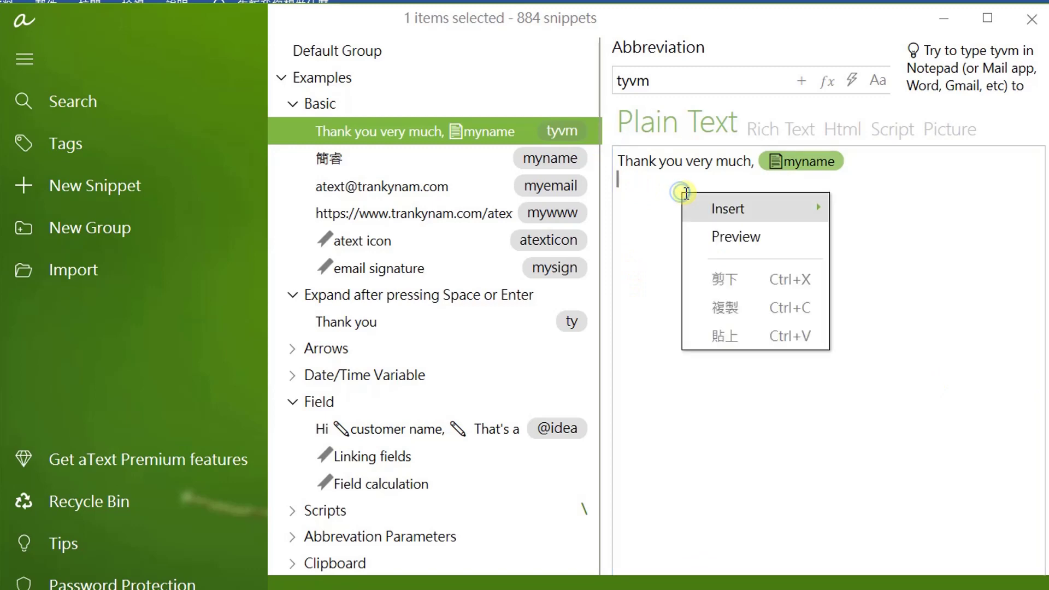
pyautogui.click(755, 238)
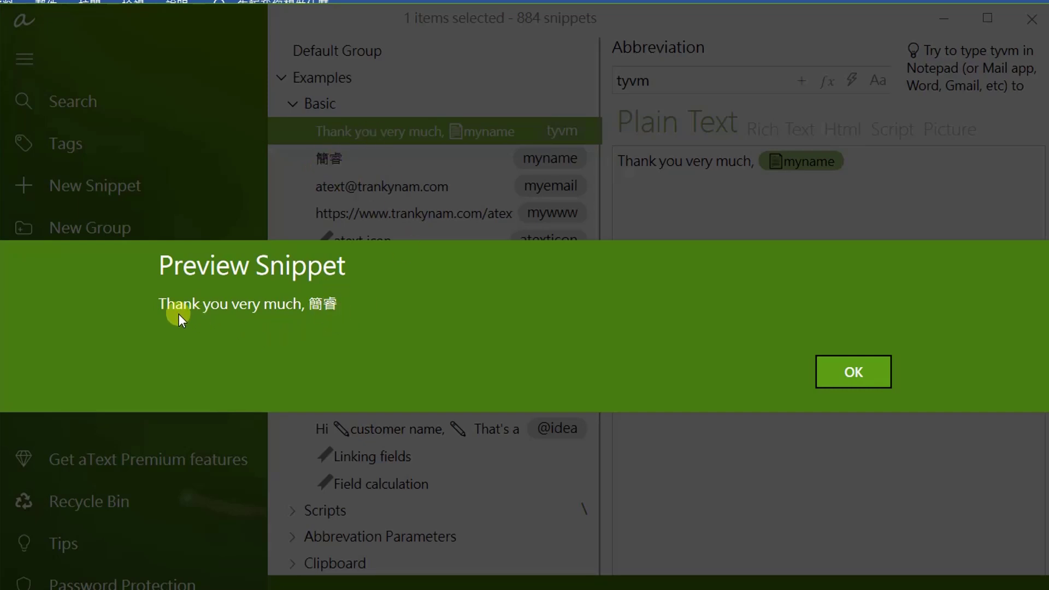
pyautogui.click(856, 375)
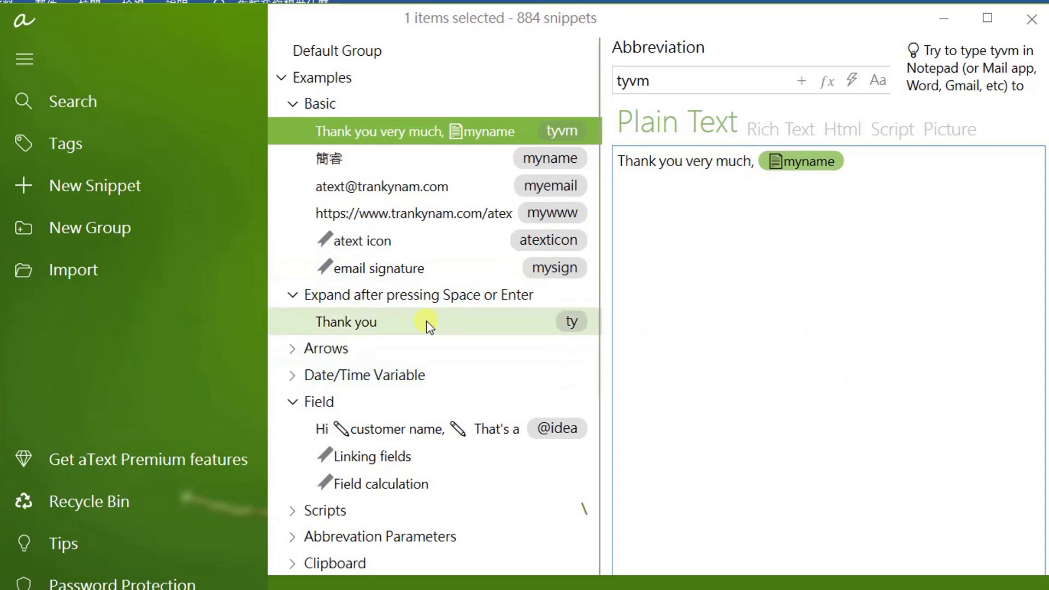
pyautogui.scroll(-1, 460, 284)
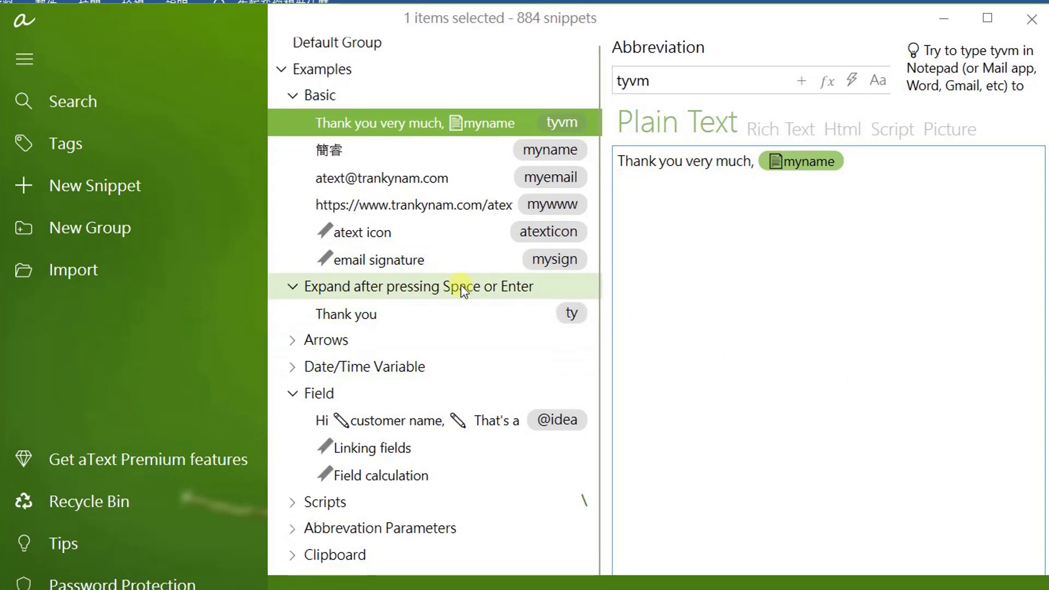
# Open the Today snippet and add a second date/time variable after the existing one.
pyautogui.click(296, 366)
pyautogui.click(379, 394)
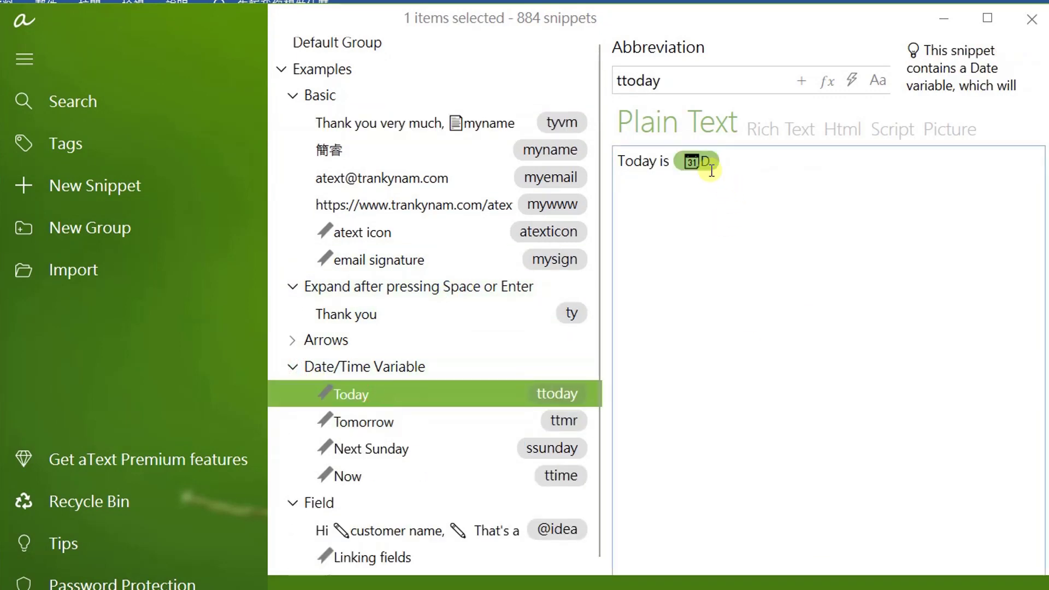
pyautogui.rightClick(735, 172)
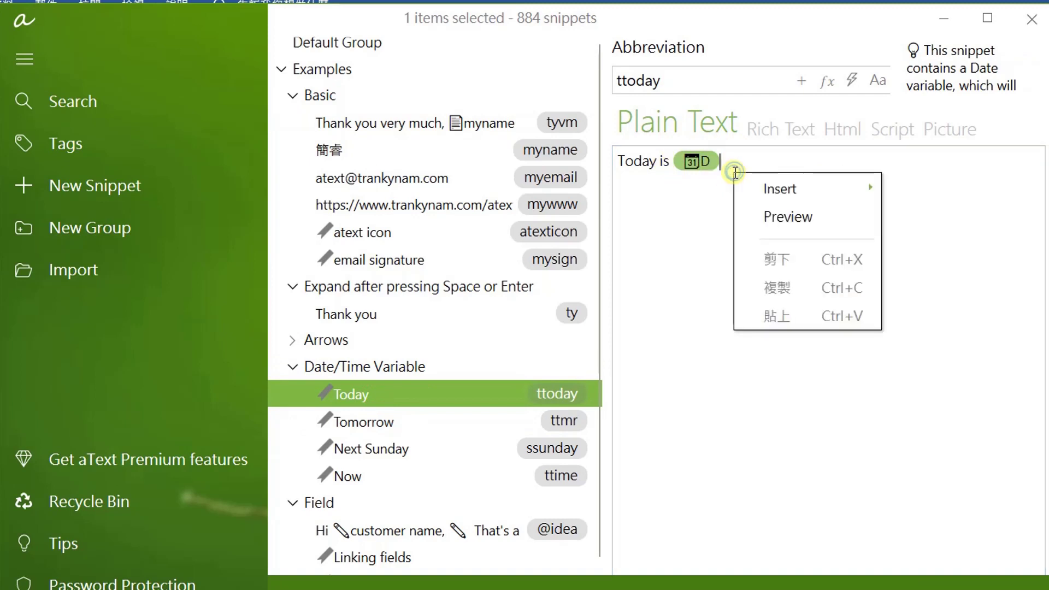
pyautogui.moveTo(801, 190)
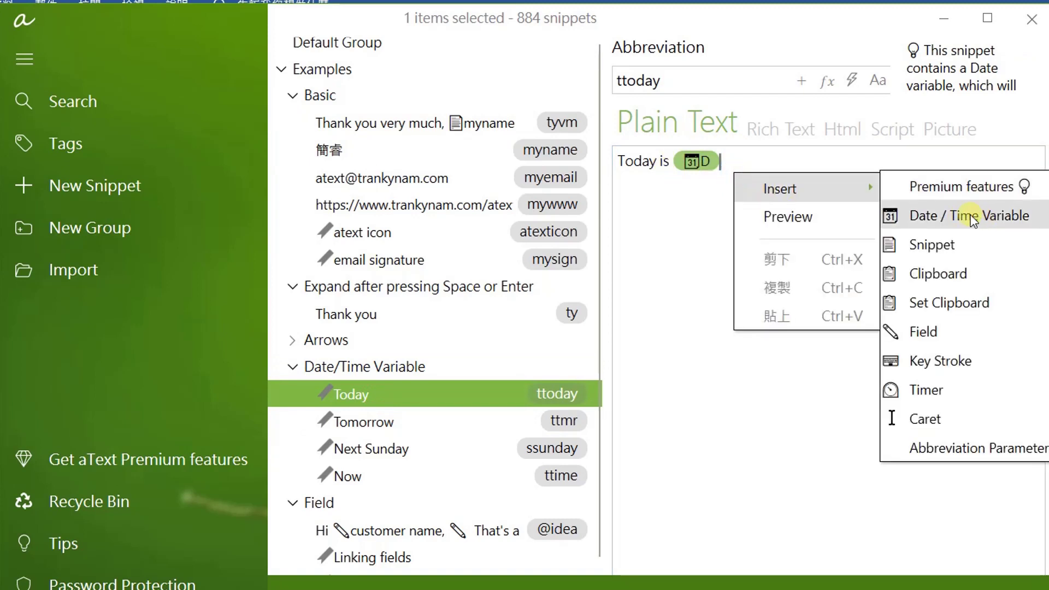
pyautogui.click(988, 221)
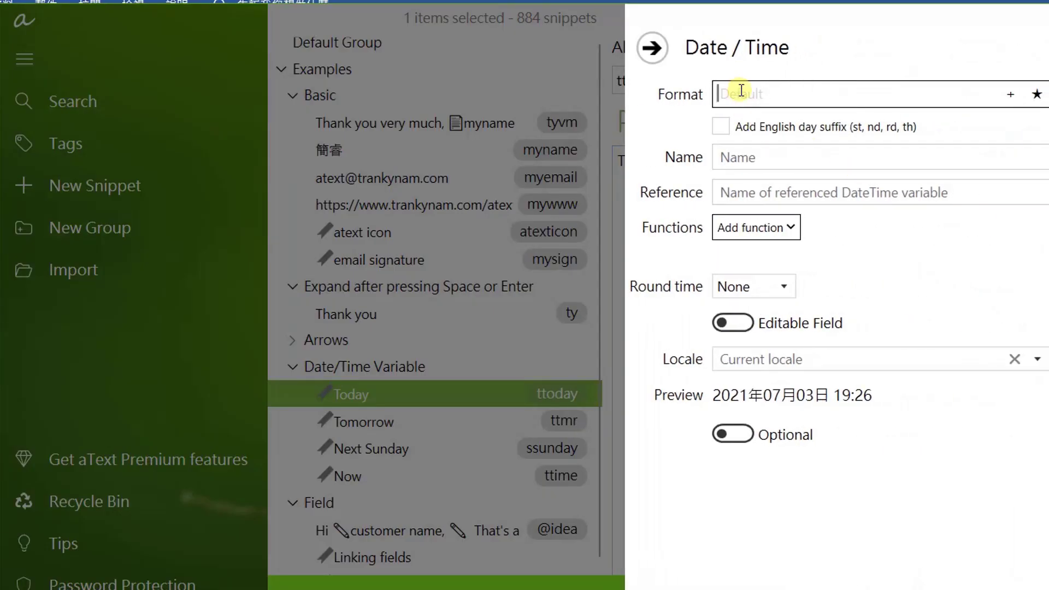
pyautogui.click(786, 226)
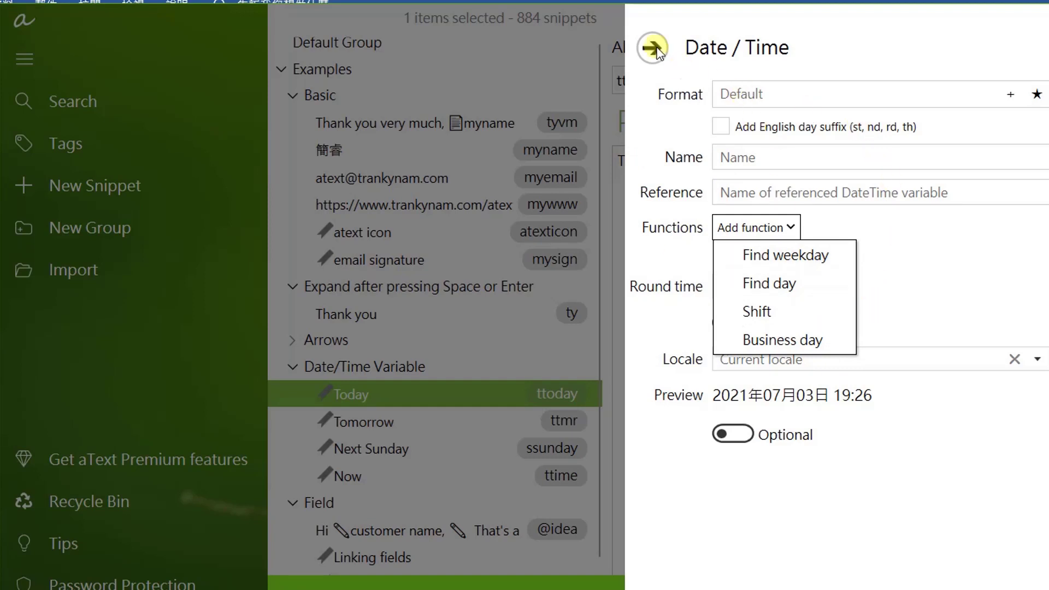
pyautogui.click(655, 48)
pyautogui.click(660, 49)
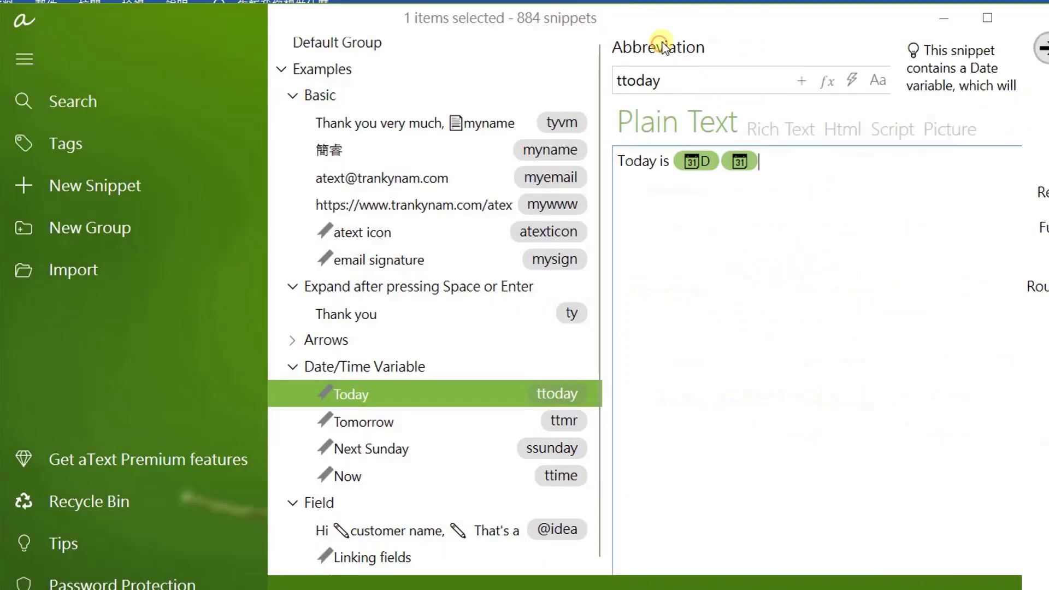
pyautogui.scroll(-2, 500, 358)
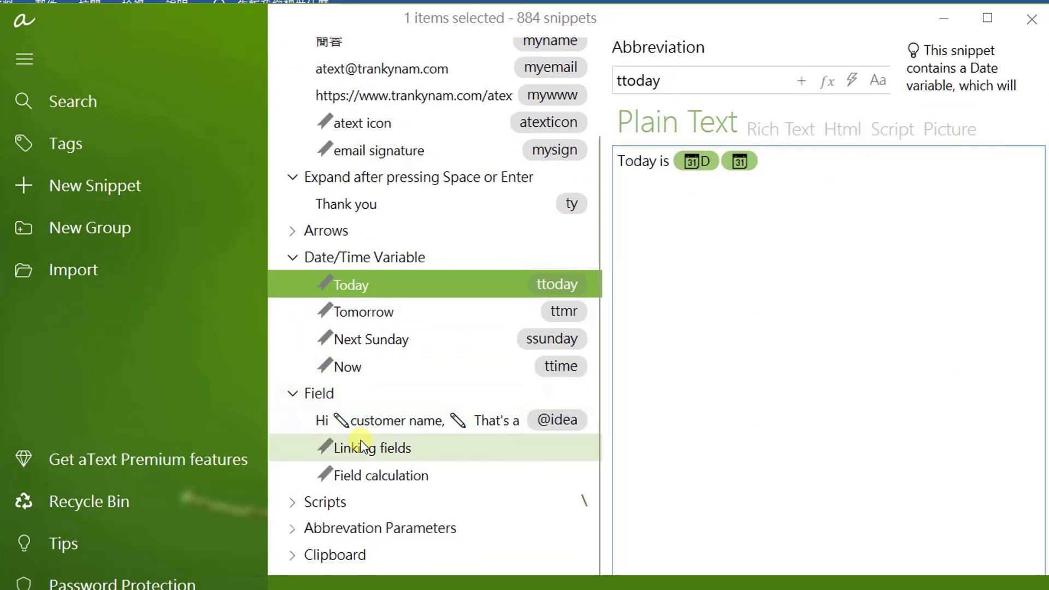
pyautogui.click(387, 421)
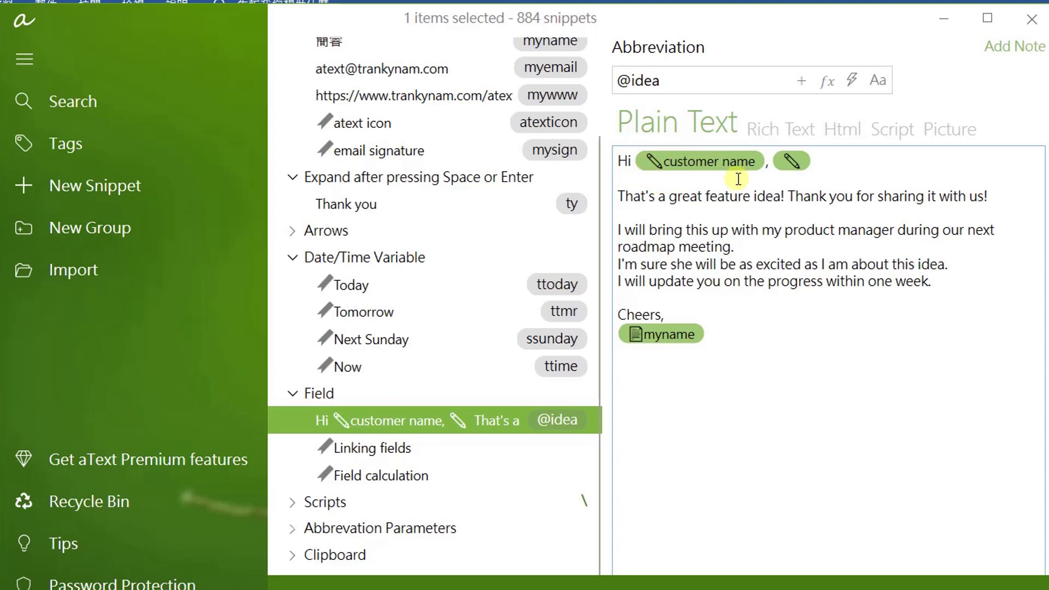
pyautogui.rightClick(842, 189)
pyautogui.moveTo(875, 205)
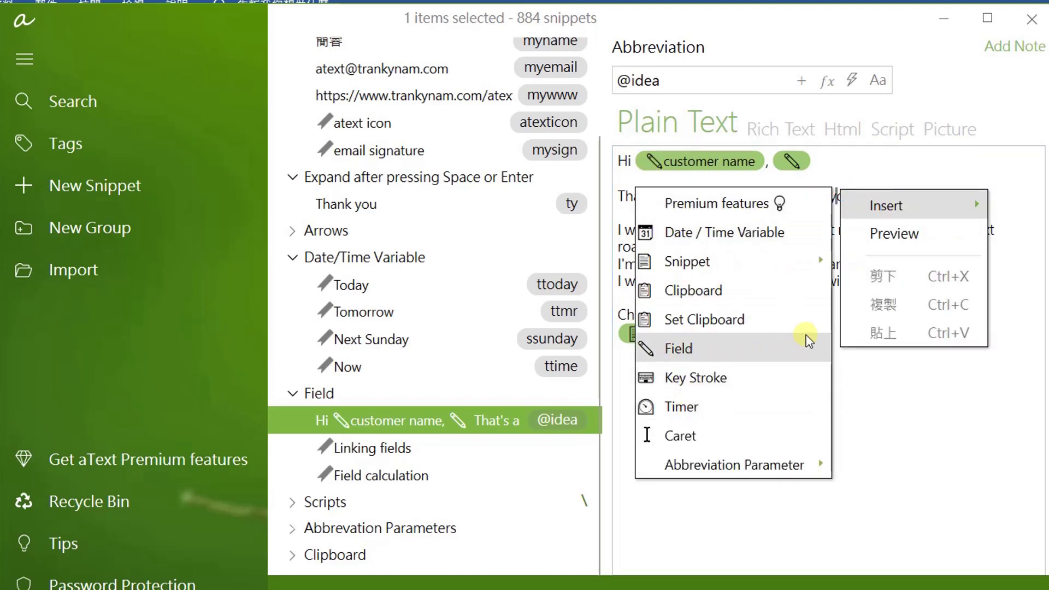
pyautogui.click(844, 163)
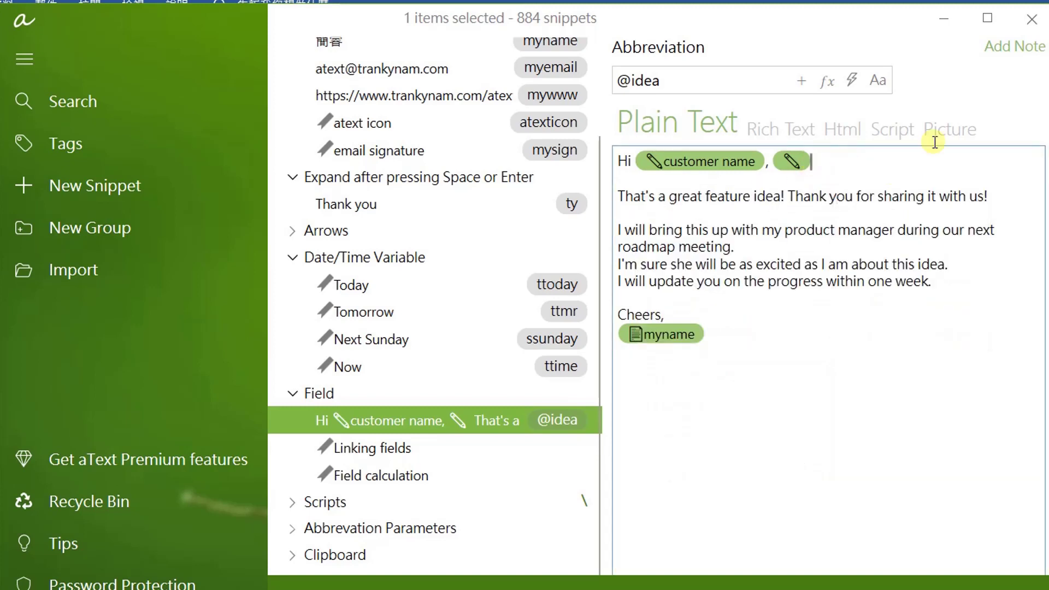
pyautogui.press('BackSpace')
pyautogui.click(672, 332)
pyautogui.click(709, 365)
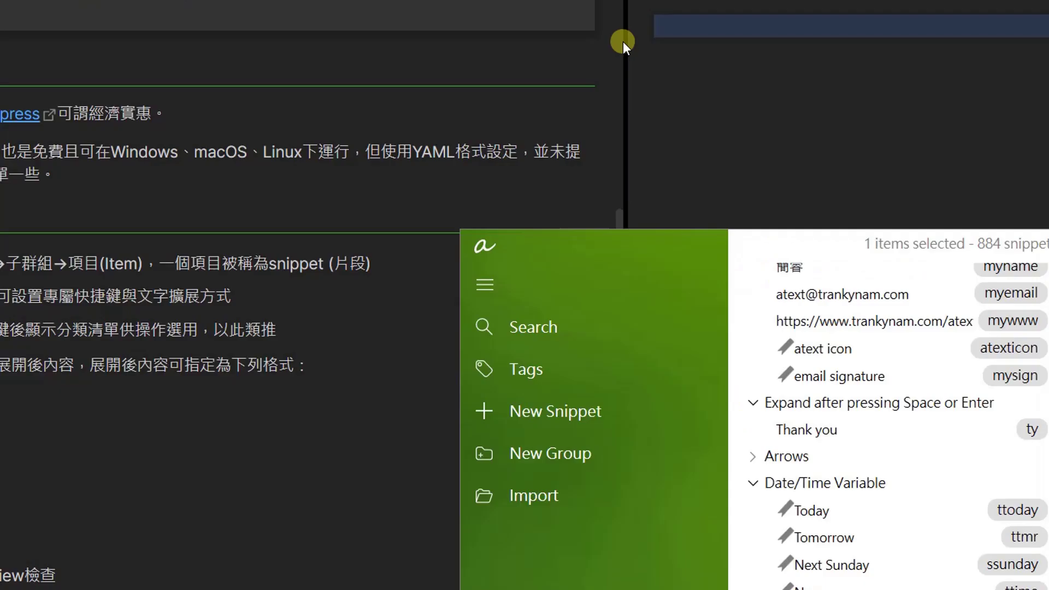
pyautogui.moveTo(626, 41); pyautogui.dragTo(195, 69)
pyautogui.moveTo(95, 115); pyautogui.dragTo(24, 165)
pyautogui.click(172, 101)
pyautogui.write('@idea')
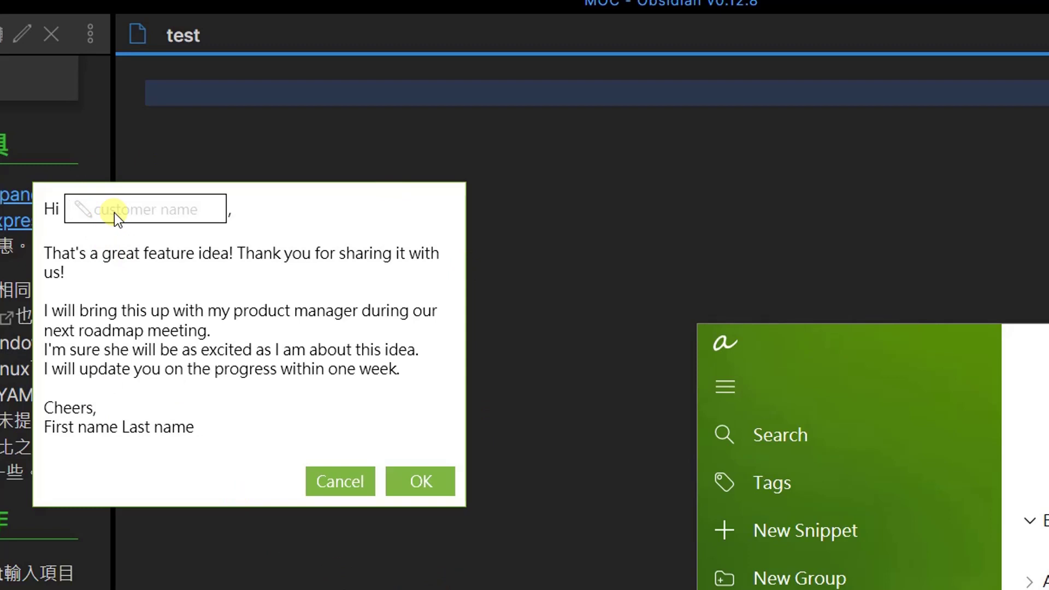
# Fill in the customer name to insert the reply letter, then select it and bring aText over the note.
pyautogui.write('John')
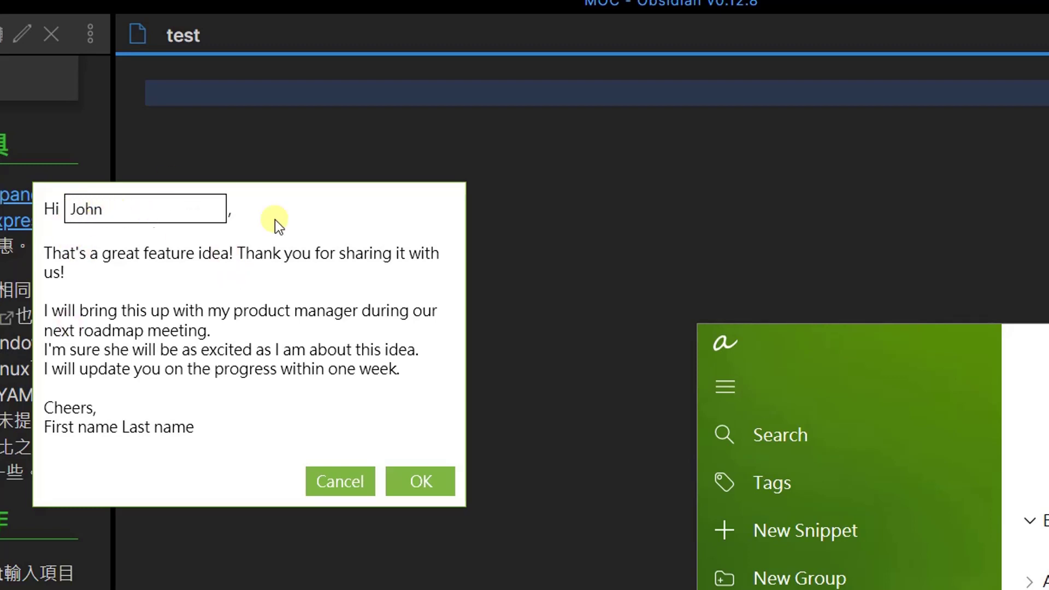
pyautogui.click(441, 481)
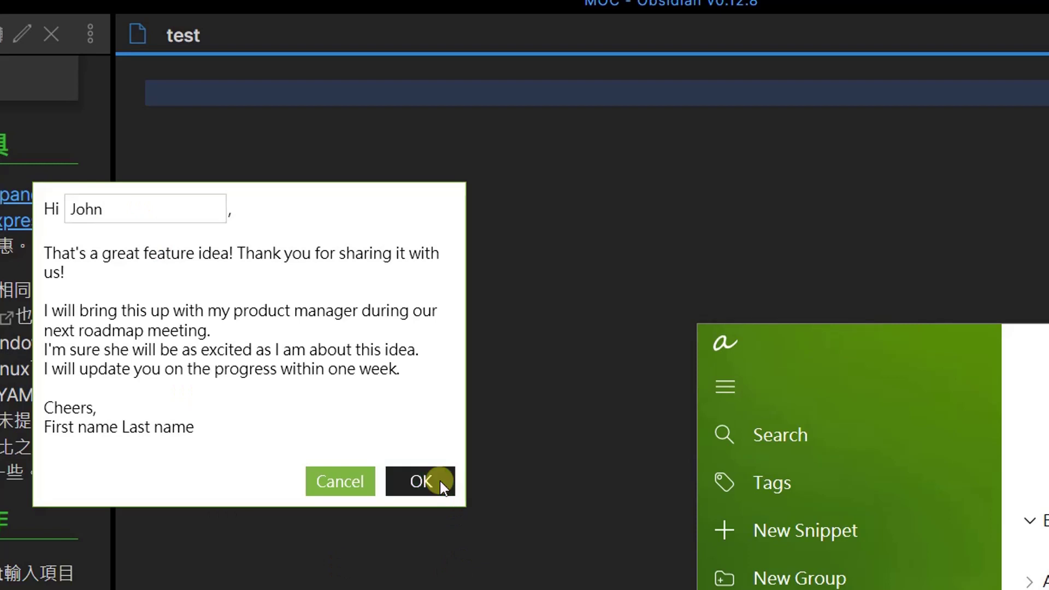
pyautogui.moveTo(168, 98); pyautogui.dragTo(289, 504)
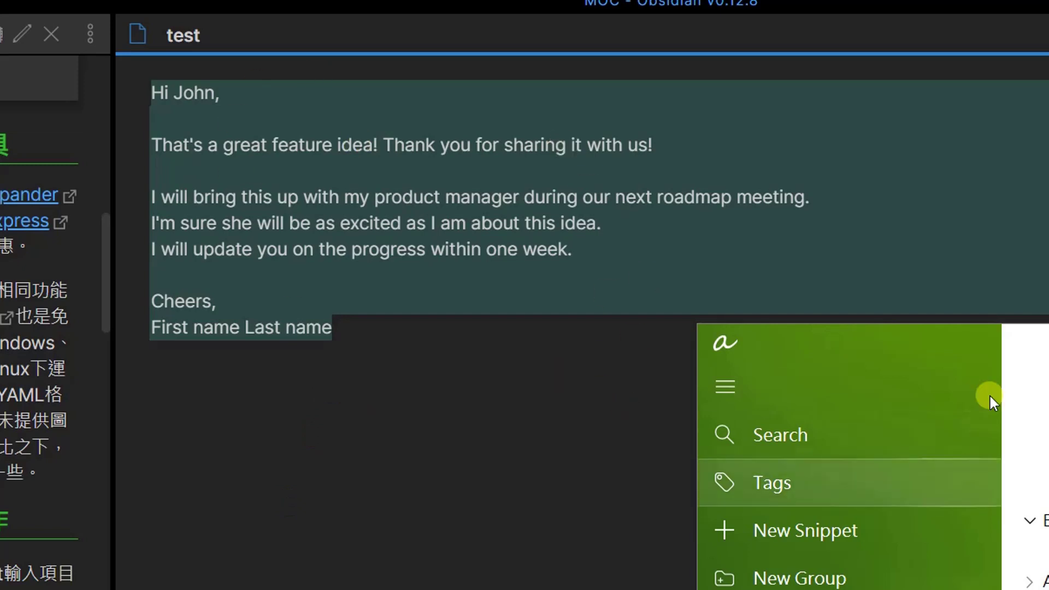
pyautogui.moveTo(1026, 344); pyautogui.dragTo(520, 58)
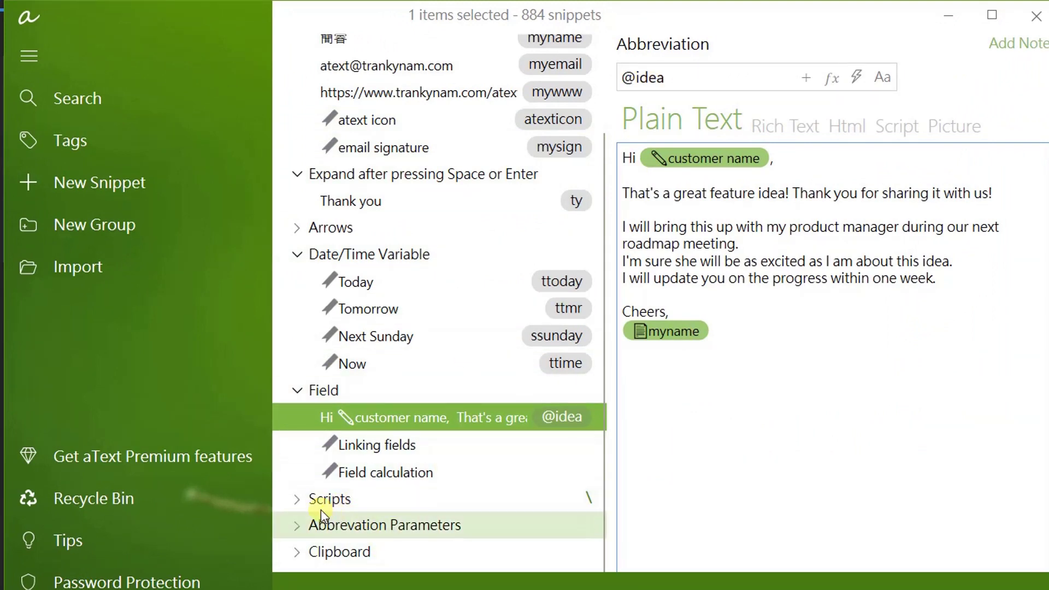
# Expand Scripts, open the Random Quote (\rq) Batch script and inspect its call ECHO line.
pyautogui.click(303, 501)
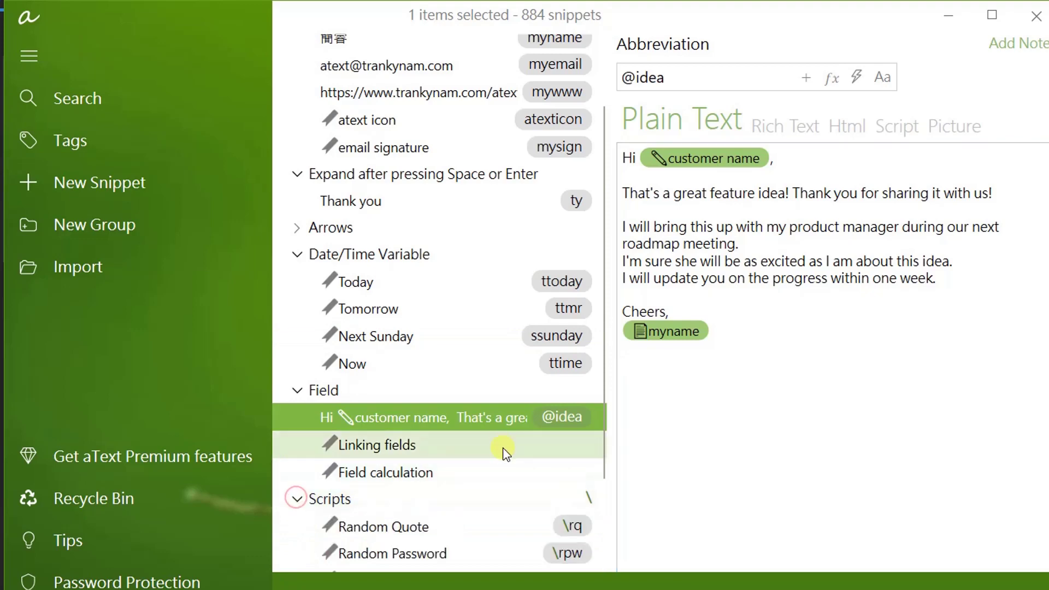
pyautogui.scroll(-5, 503, 448)
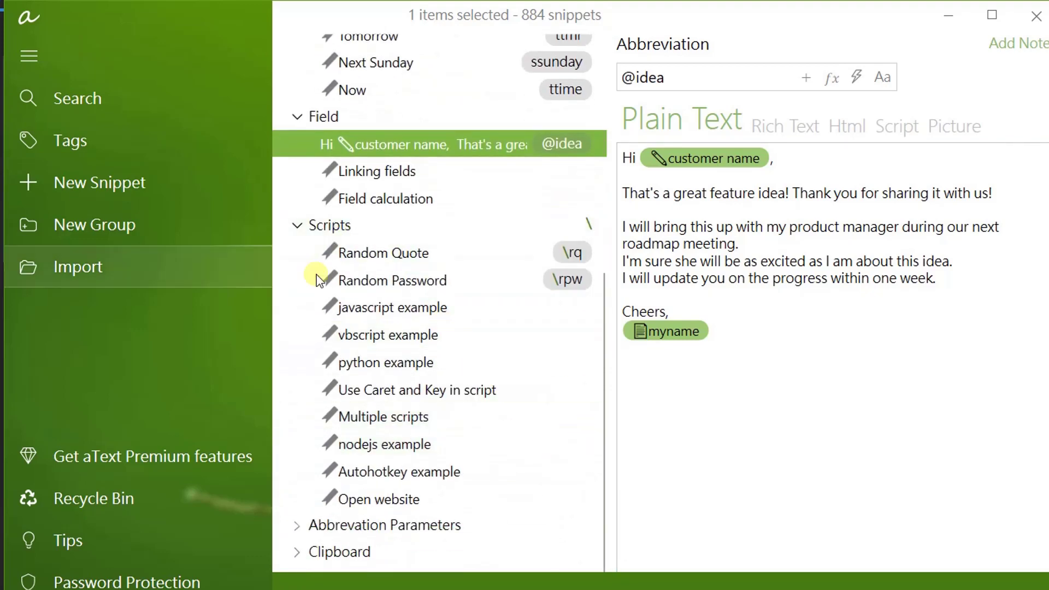
pyautogui.click(395, 252)
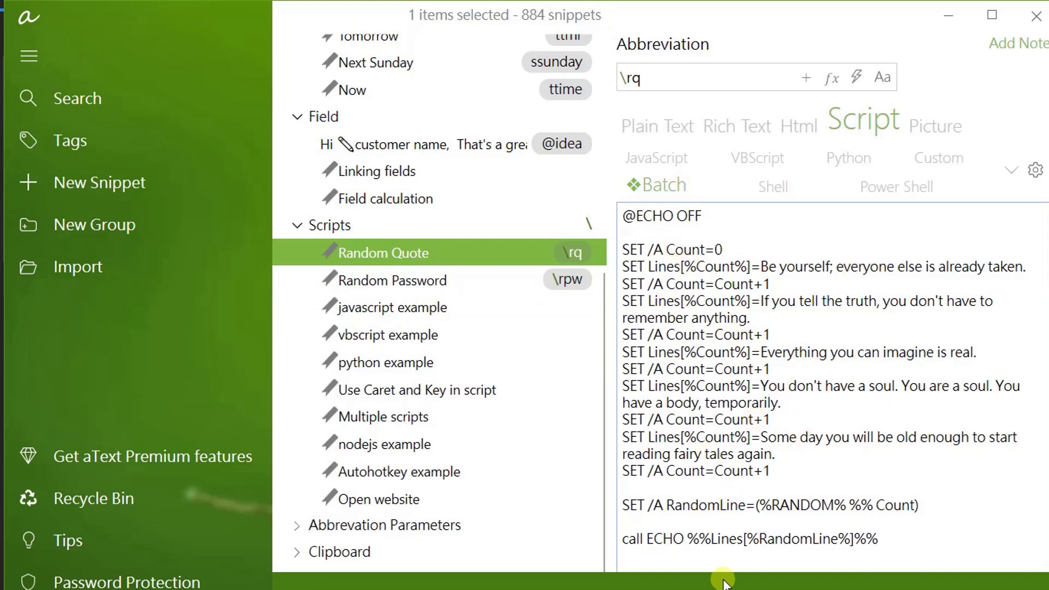
pyautogui.click(686, 544)
pyautogui.moveTo(623, 538); pyautogui.dragTo(886, 539)
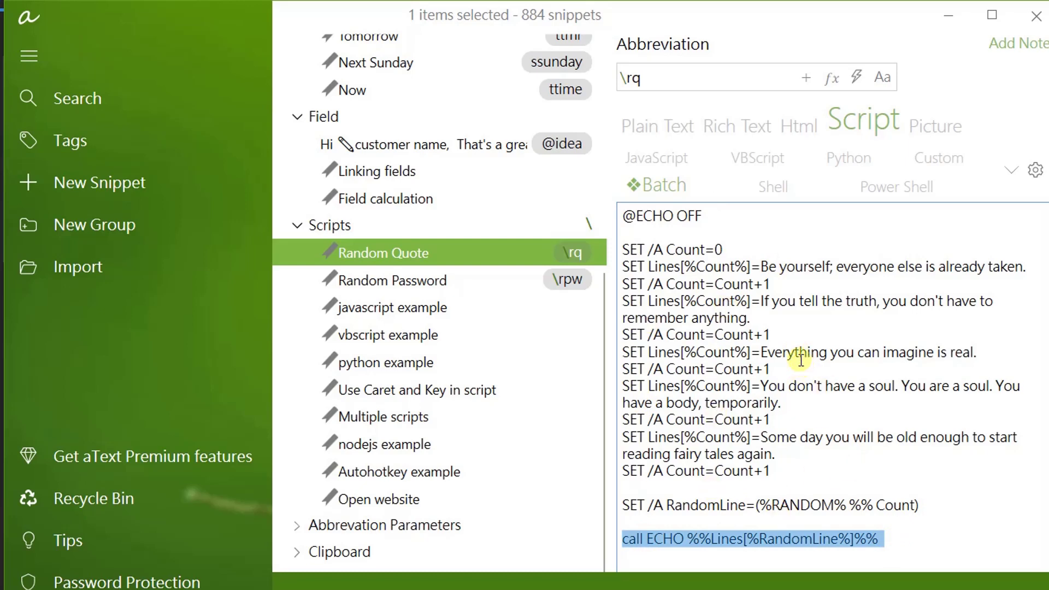
pyautogui.click(761, 255)
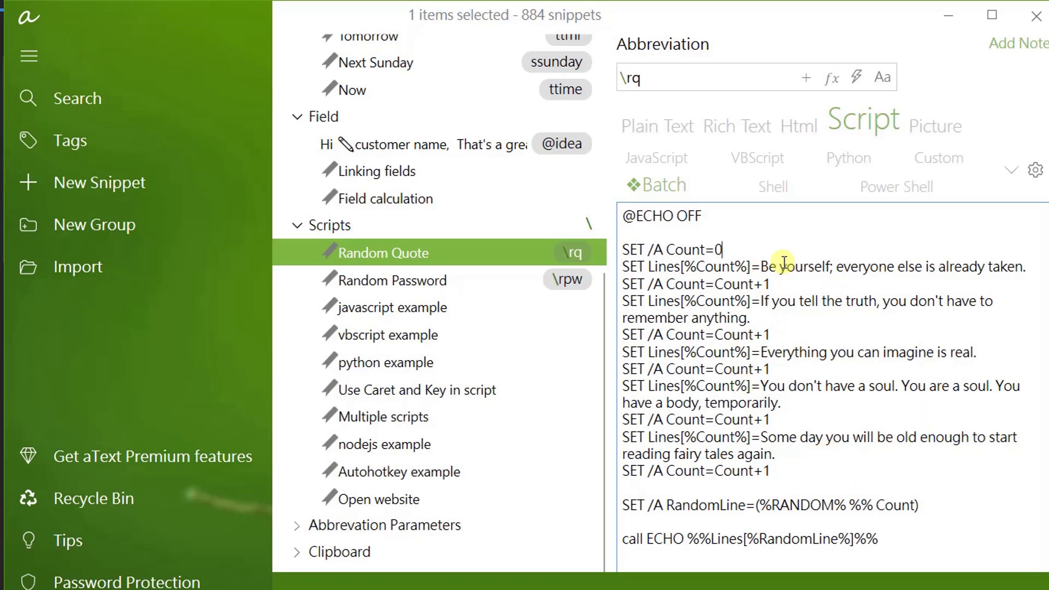
# Collapse Scripts and open the 'single parameter' testparam1 example under Abbrevation Parameters.
pyautogui.click(301, 225)
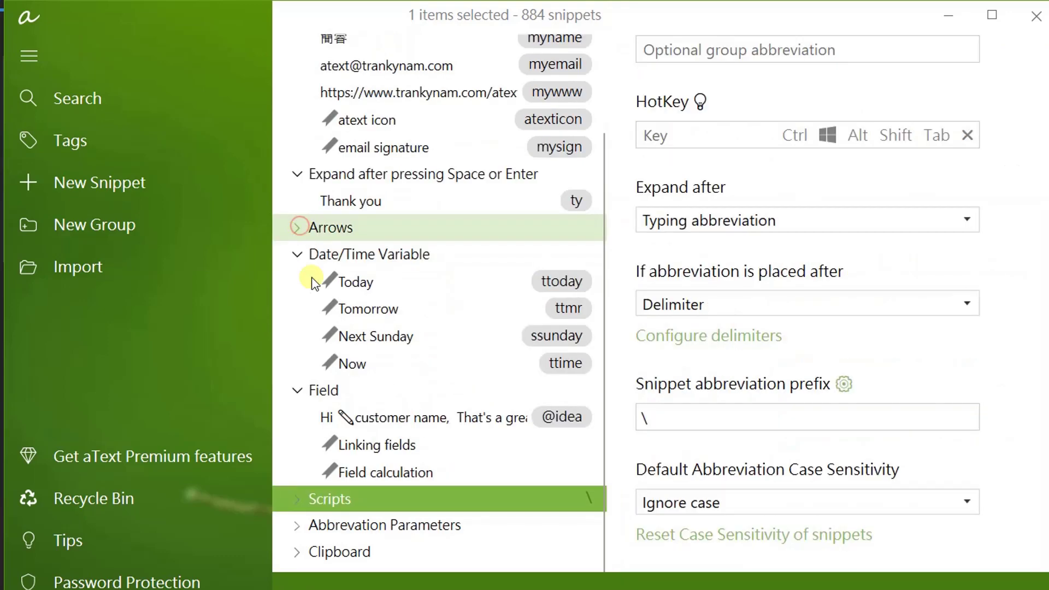
pyautogui.click(295, 526)
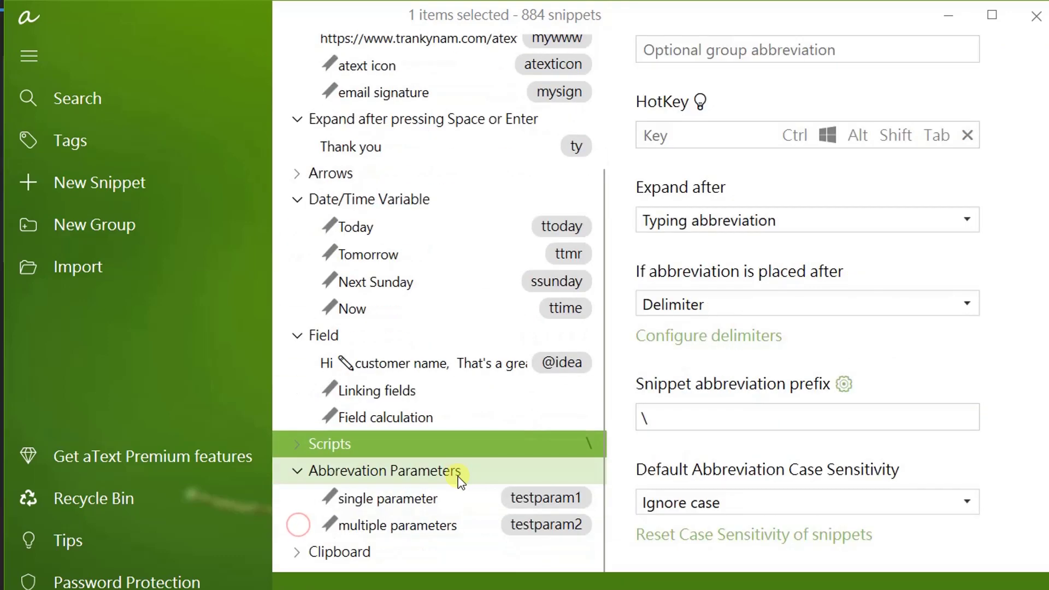
pyautogui.click(520, 501)
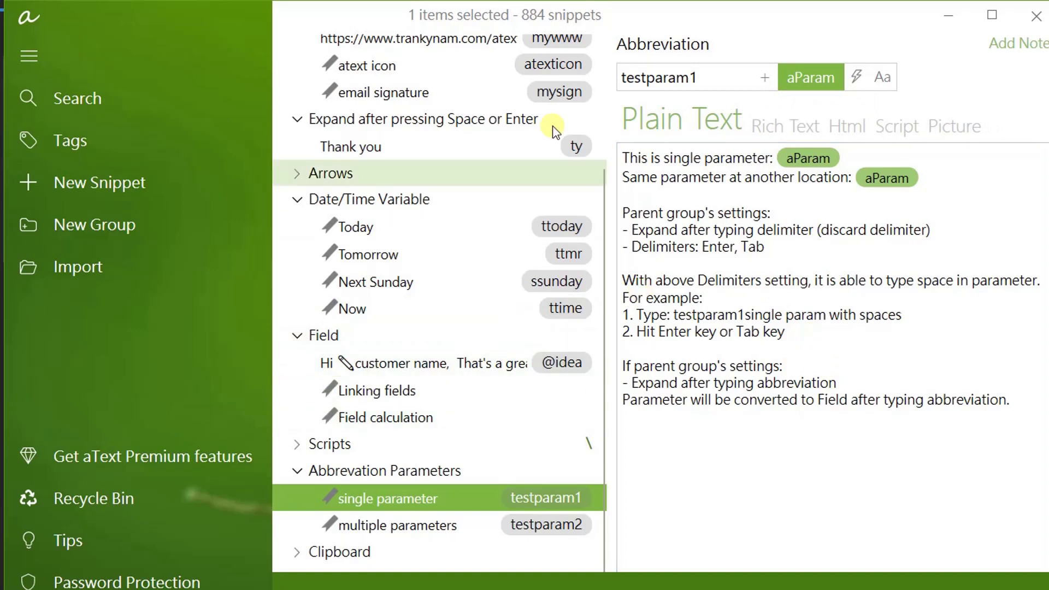
# Review the testparam1 text and its Insert options, then dismiss them.
pyautogui.scroll(3, 524, 207)
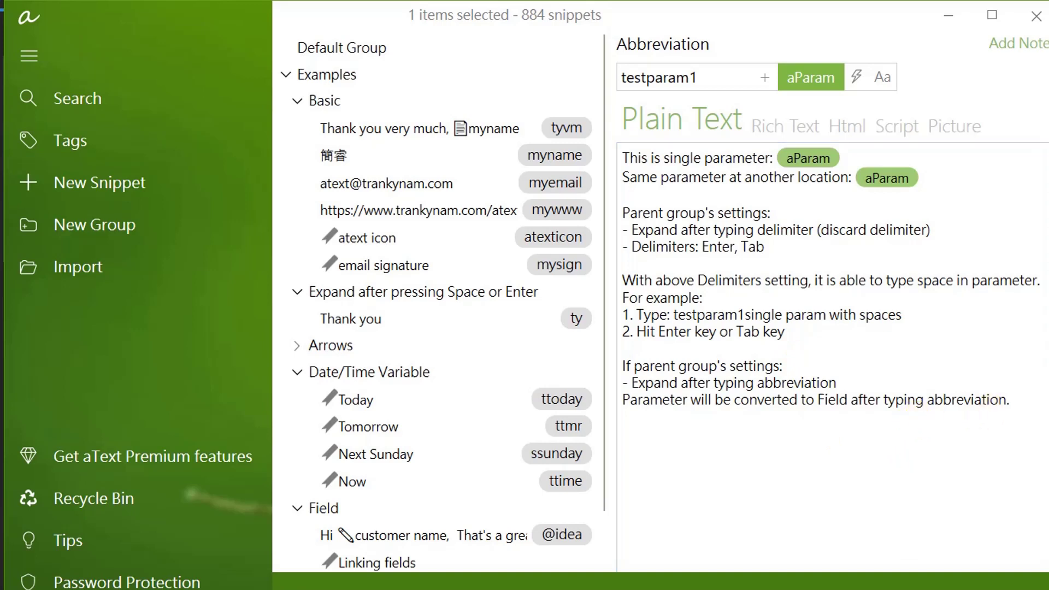
pyautogui.rightClick(695, 247)
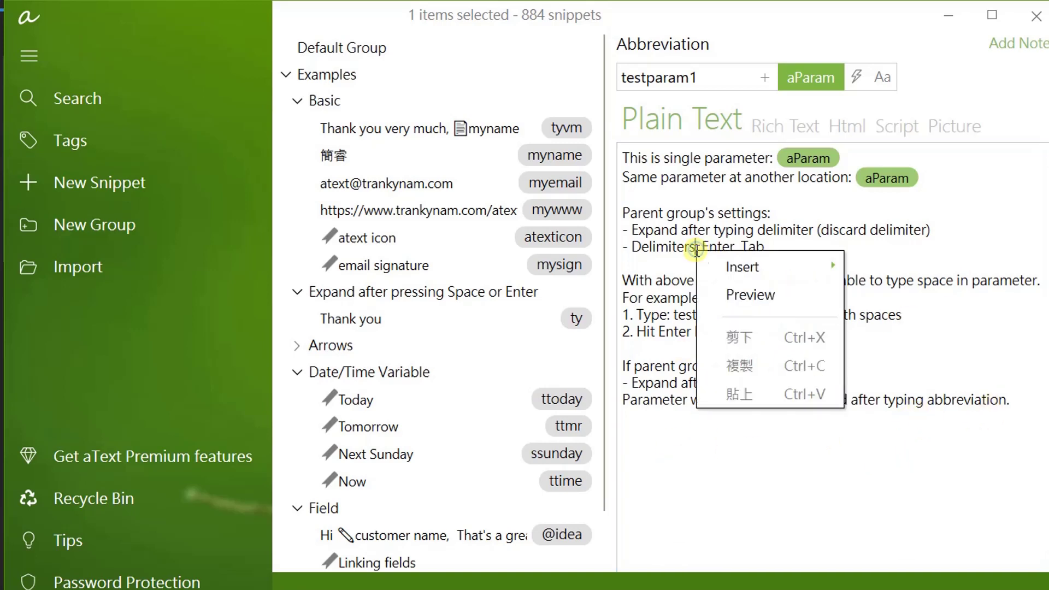
pyautogui.moveTo(755, 272)
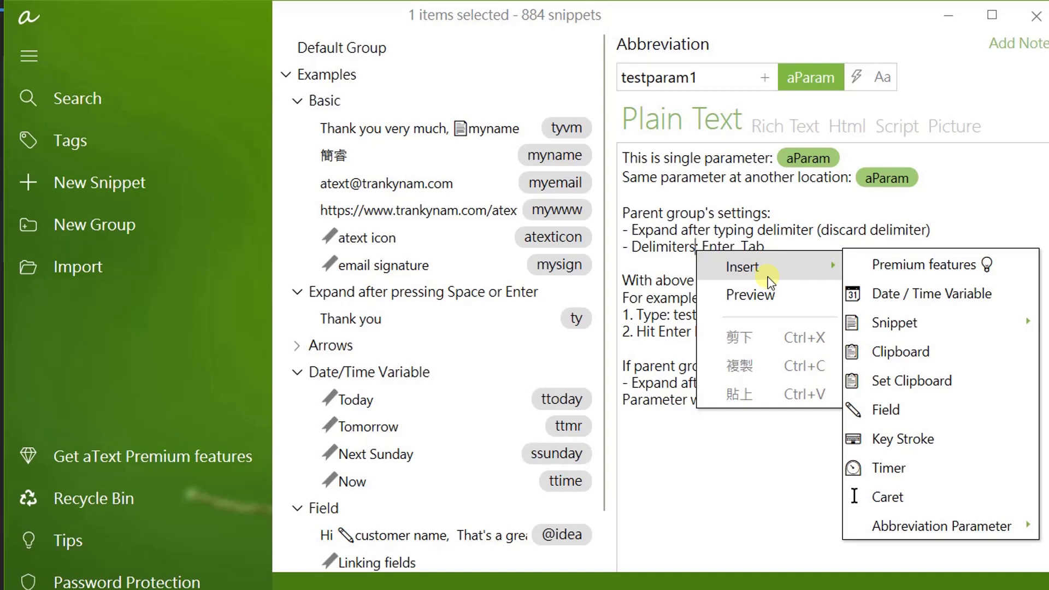
pyautogui.click(629, 195)
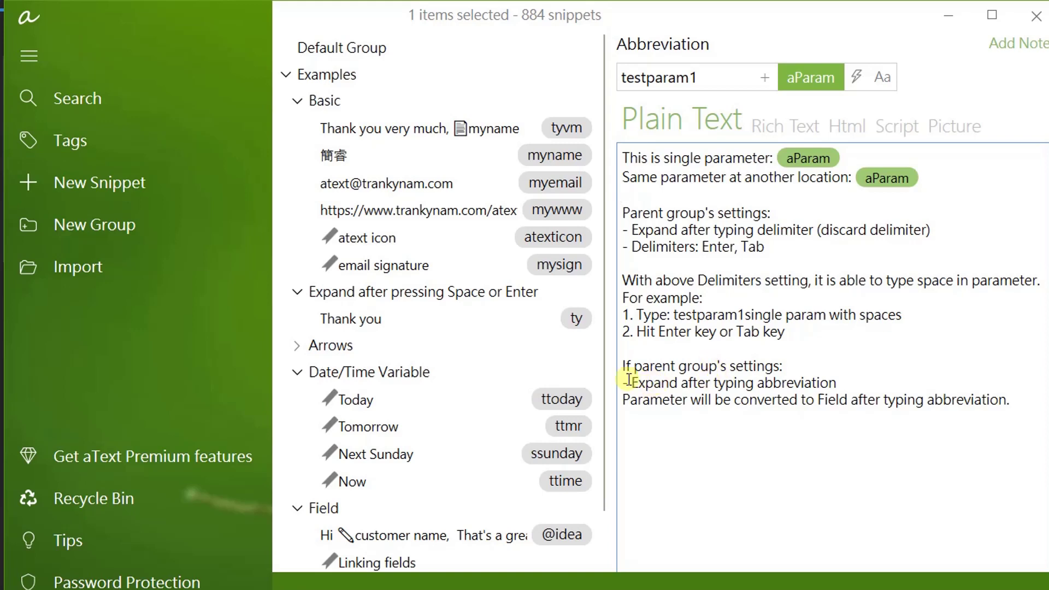
pyautogui.click(21, 25)
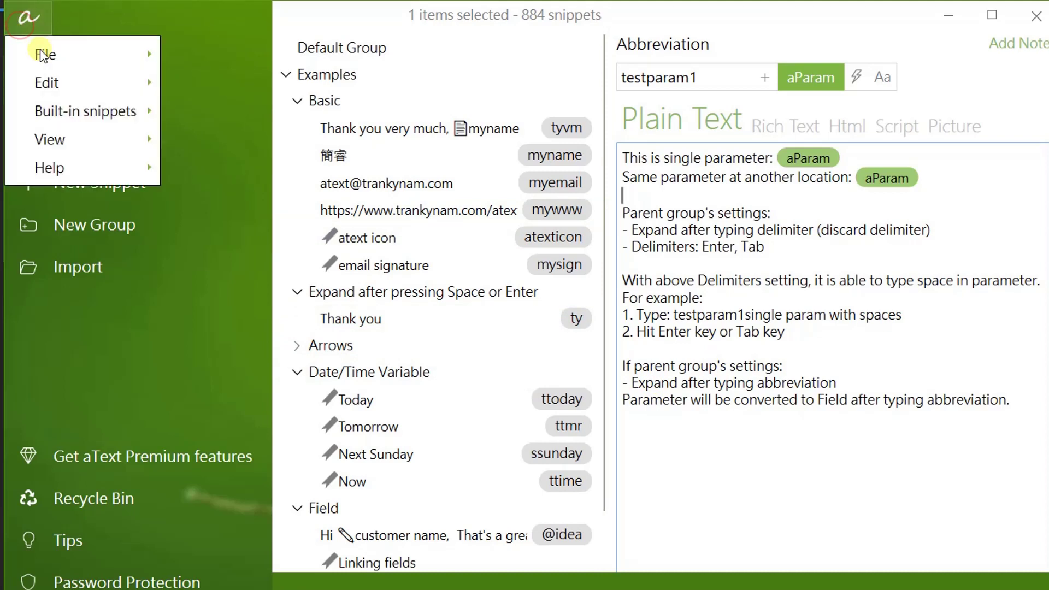
# Collapse Examples, expand the Emoji group and browse Objects emojis like :bamboo:, :dolls: and :gift_heart:.
pyautogui.click(747, 105)
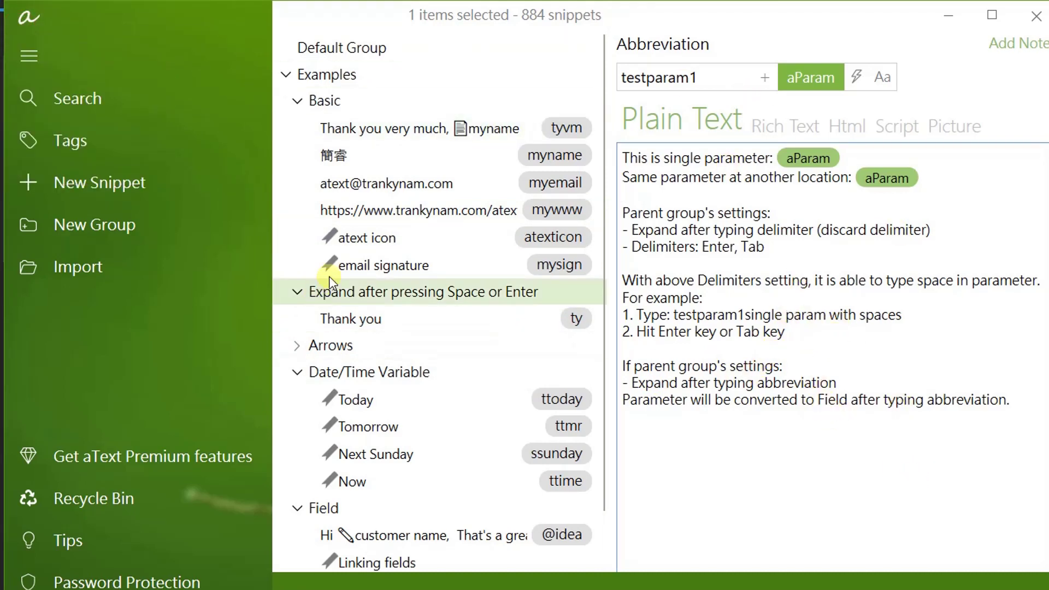
pyautogui.click(285, 75)
pyautogui.click(286, 102)
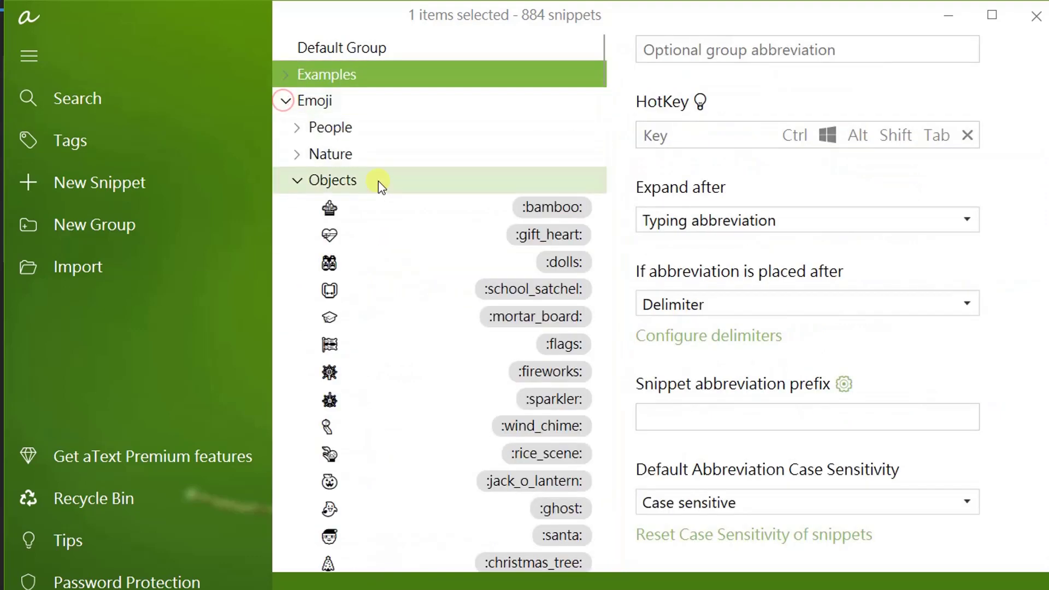
pyautogui.click(371, 213)
pyautogui.click(382, 271)
pyautogui.click(397, 328)
pyautogui.click(404, 287)
pyautogui.click(404, 255)
pyautogui.click(405, 232)
pyautogui.click(408, 207)
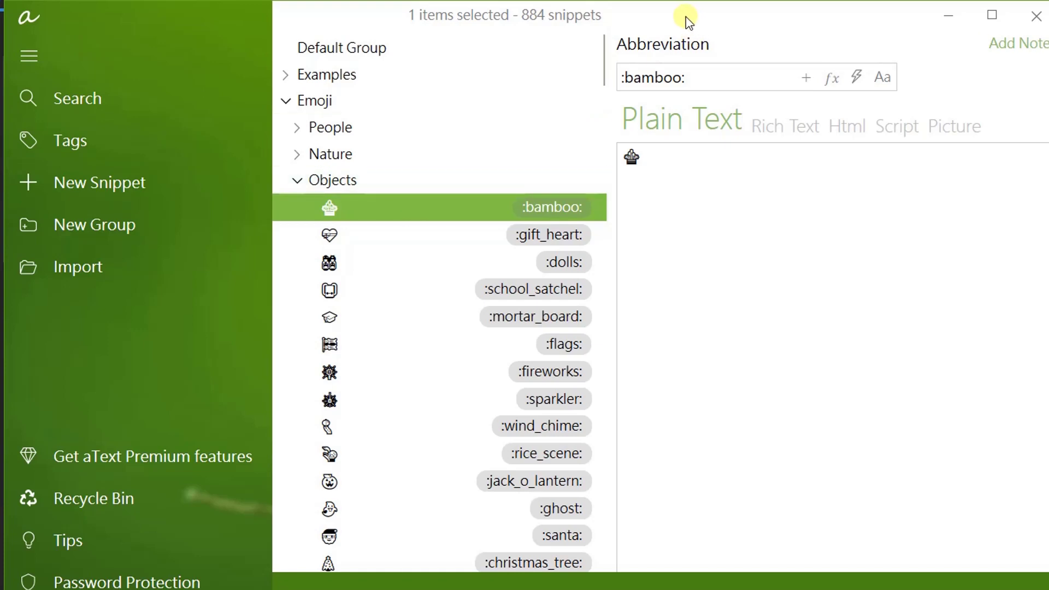
# Check the Built-in snippets > Emoji entry in the main menu, then collapse and re-expand Emoji.
pyautogui.click(37, 17)
pyautogui.moveTo(77, 114)
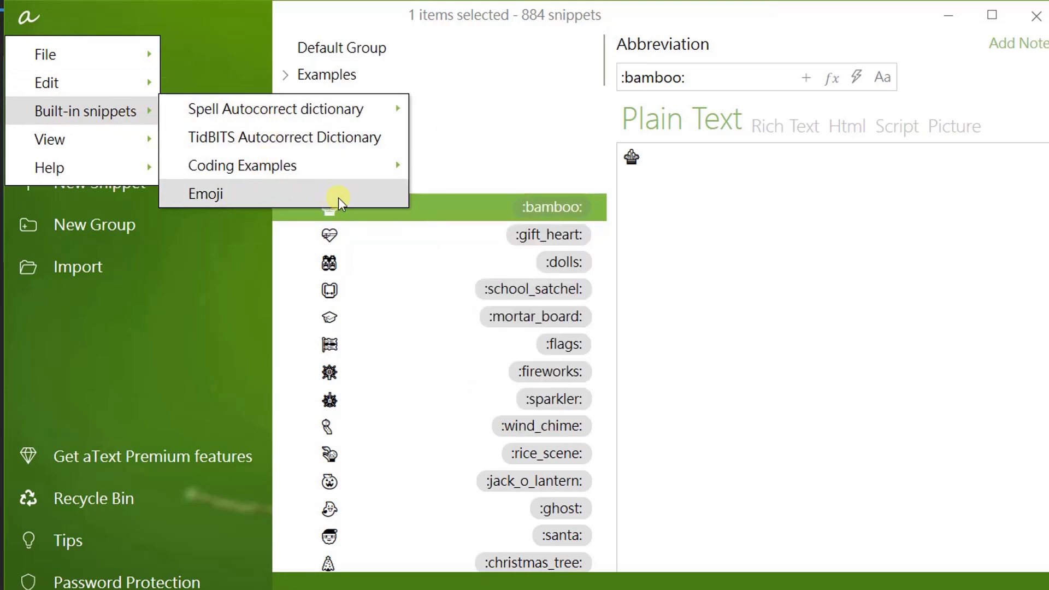
pyautogui.click(328, 45)
pyautogui.click(285, 102)
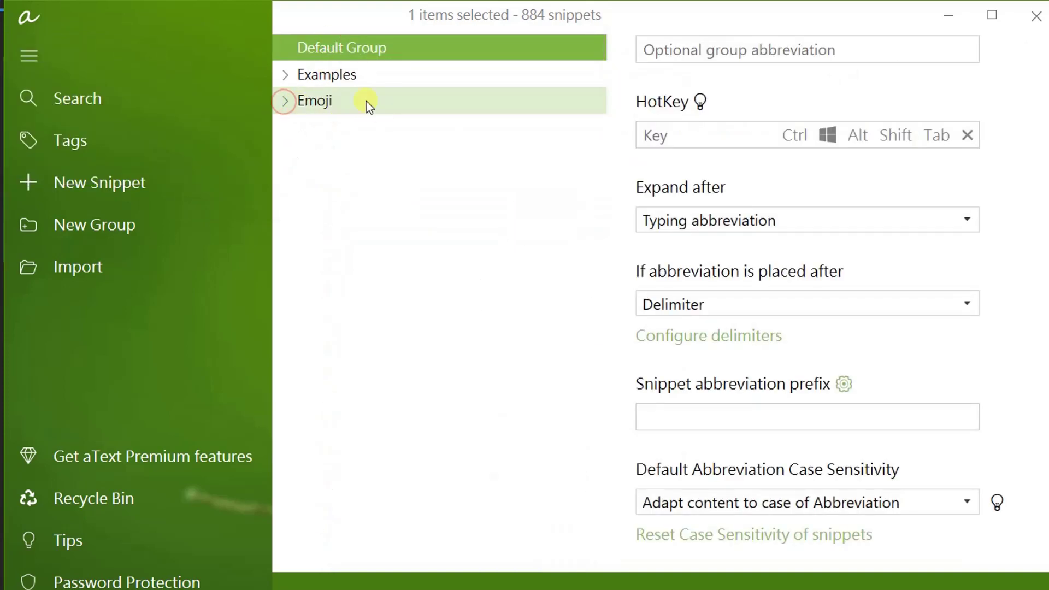
pyautogui.click(287, 103)
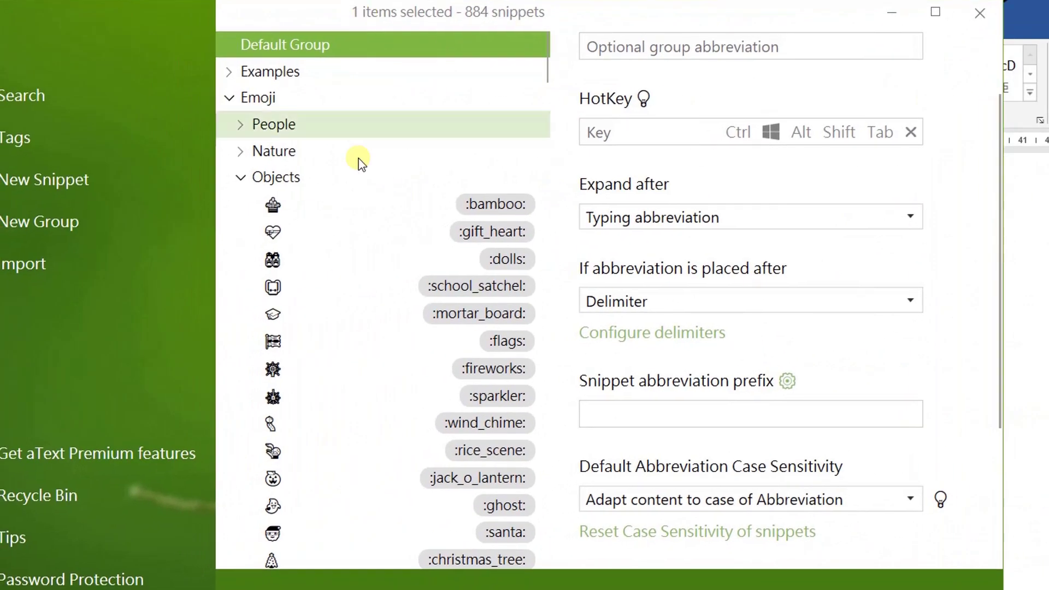